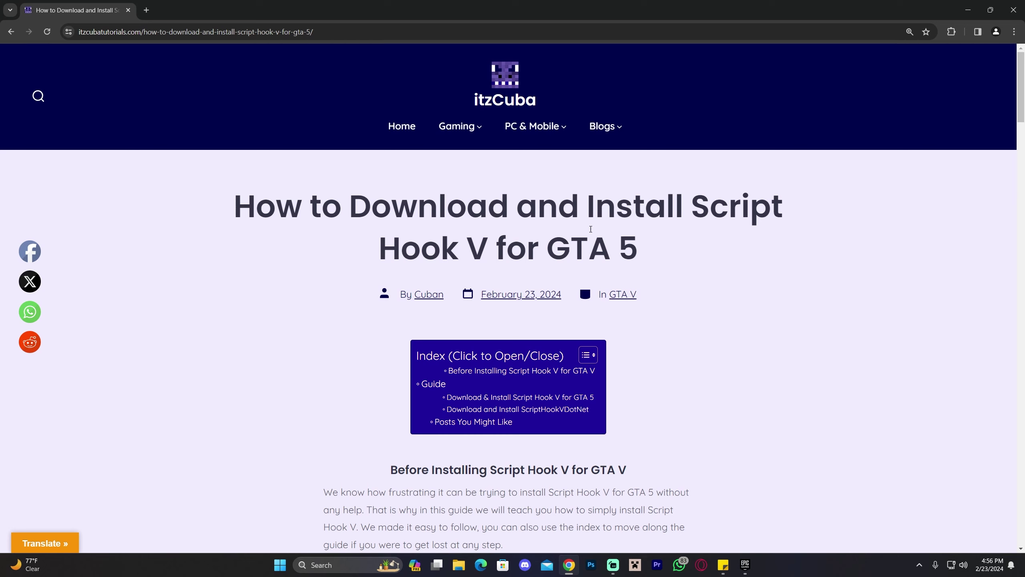
Look over the Script Hook V installation guide's title, index and opening sections.
{"action": "left_click_drag", "start_coordinate": [371, 206], "coordinate": [620, 247]}
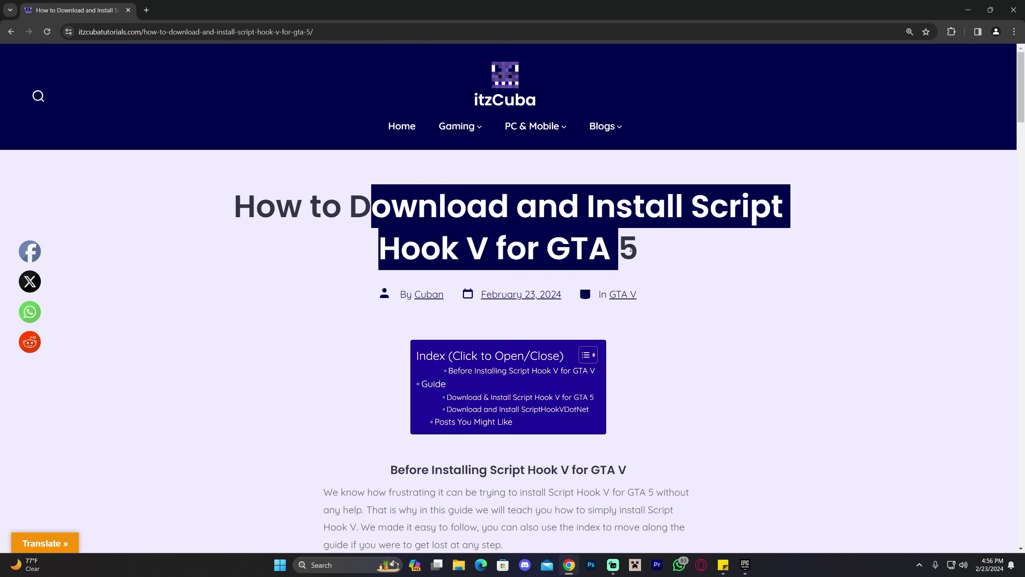
{"action": "left_click", "coordinate": [634, 247]}
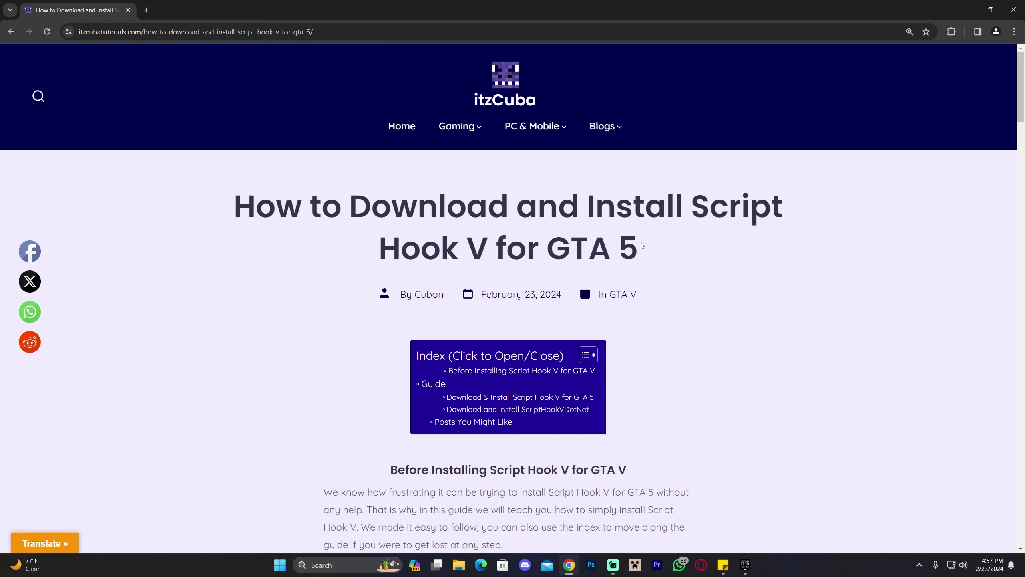
{"action": "left_click_drag", "start_coordinate": [640, 244], "coordinate": [548, 247]}
{"action": "left_click", "coordinate": [624, 245]}
{"action": "scroll", "coordinate": [705, 228], "scroll_direction": "down", "scroll_amount": 5}
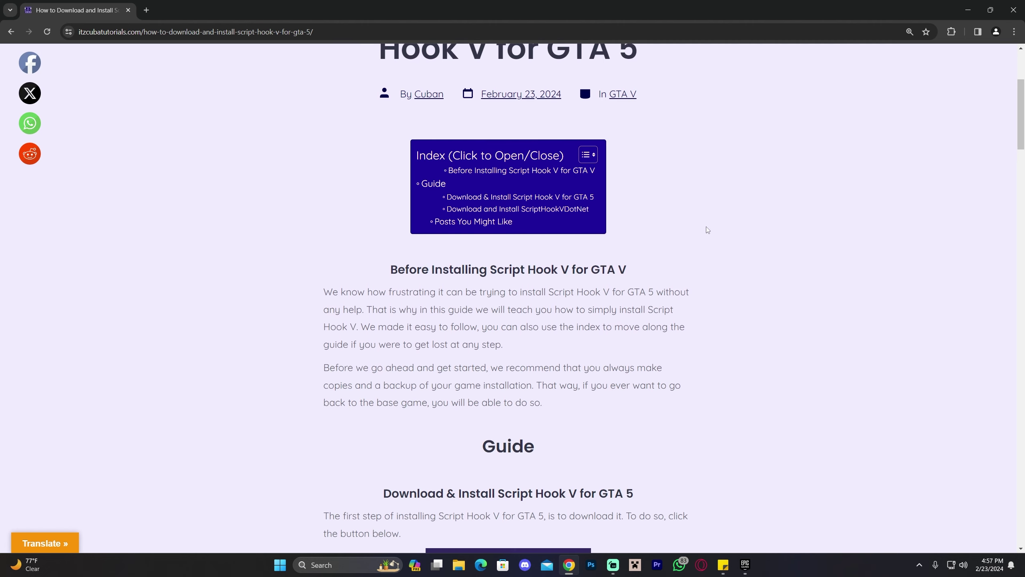
{"action": "scroll", "coordinate": [718, 231], "scroll_direction": "up", "scroll_amount": 2}
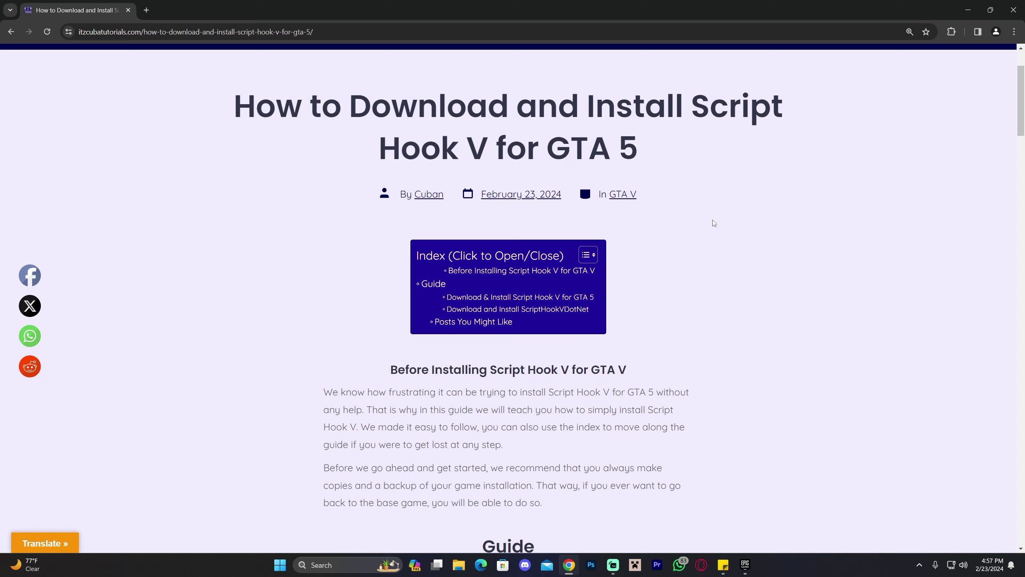
{"action": "left_click", "coordinate": [585, 258]}
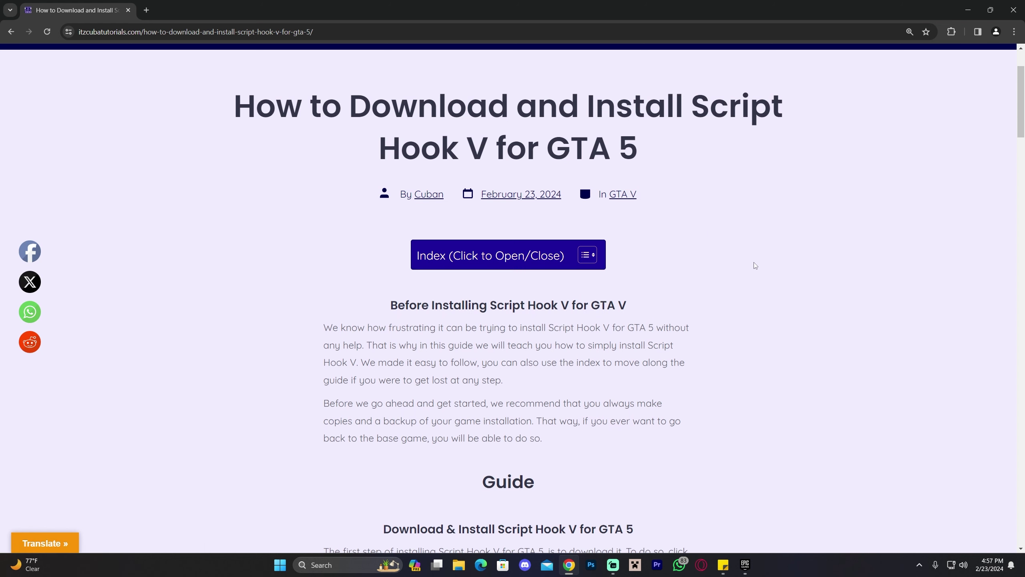
{"action": "scroll", "coordinate": [780, 276], "scroll_direction": "down", "scroll_amount": 7}
{"action": "scroll", "coordinate": [779, 276], "scroll_direction": "up", "scroll_amount": 3}
{"action": "scroll", "coordinate": [780, 276], "scroll_direction": "down", "scroll_amount": 2}
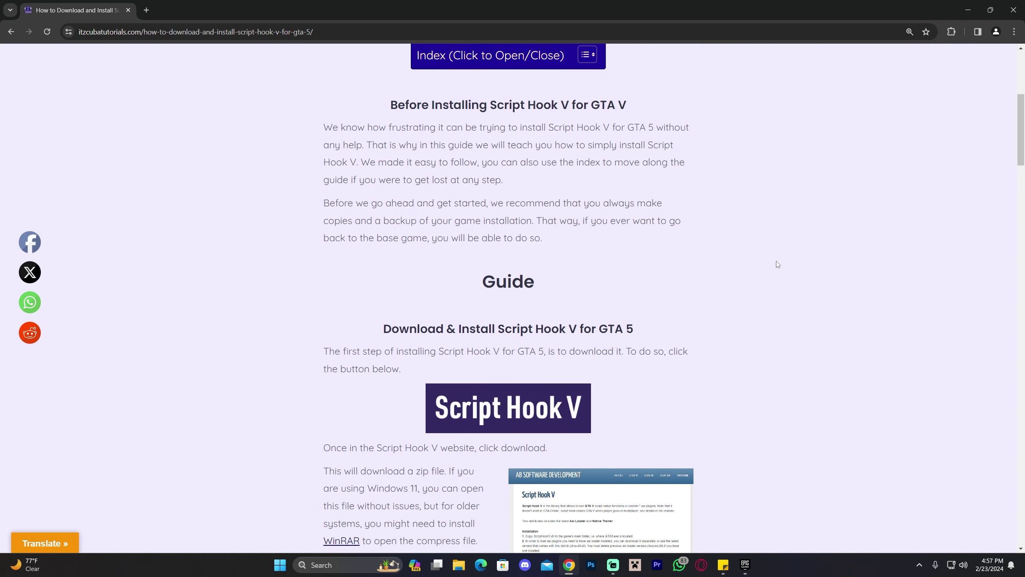
{"action": "scroll", "coordinate": [761, 243], "scroll_direction": "up", "scroll_amount": 6}
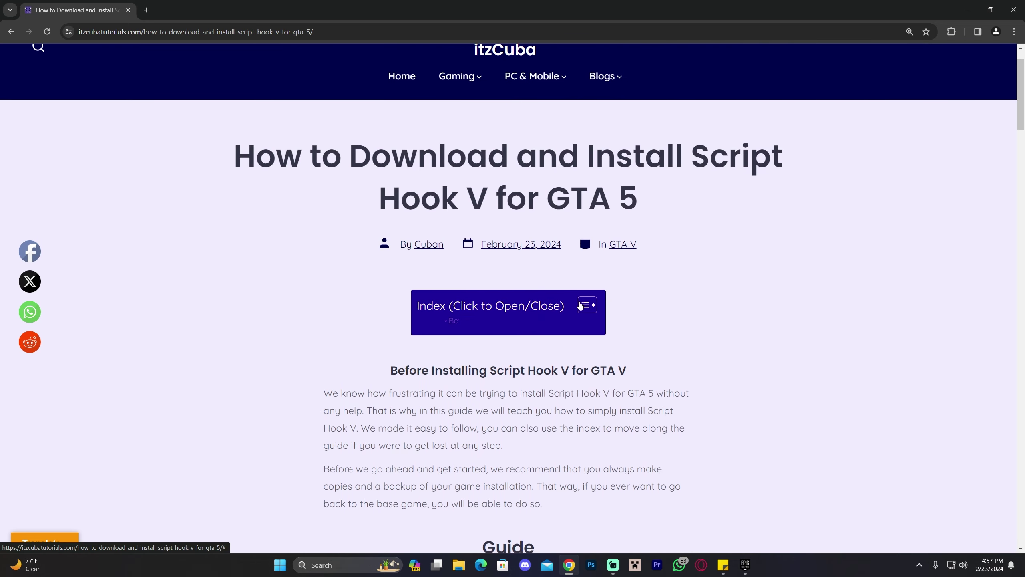
Jump from the guide's index to the Download & Install Script Hook V for GTA 5 section and open the linked Script Hook V website.
{"action": "left_click", "coordinate": [573, 307]}
{"action": "scroll", "coordinate": [699, 290], "scroll_direction": "down", "scroll_amount": 2}
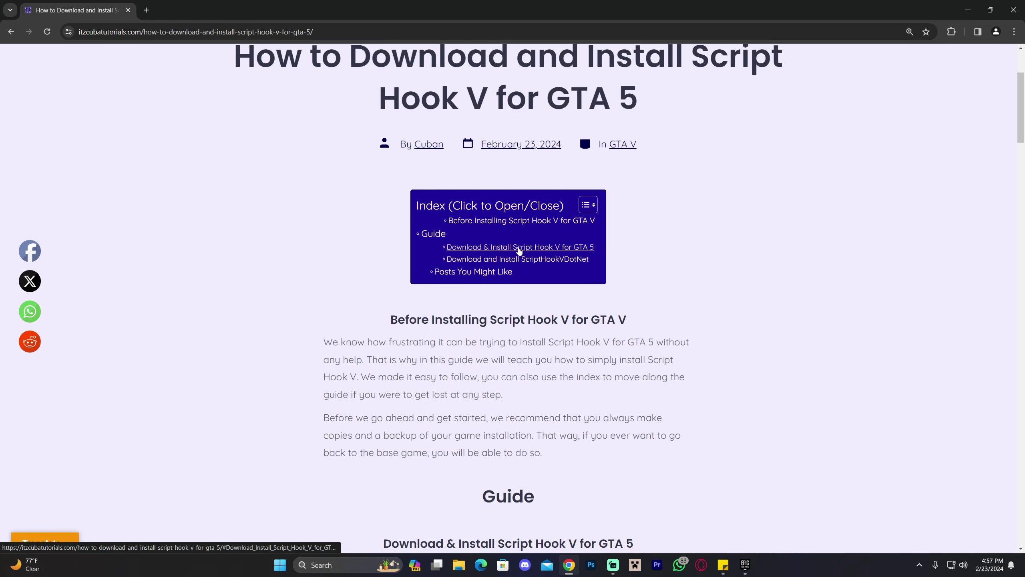
{"action": "left_click", "coordinate": [571, 251]}
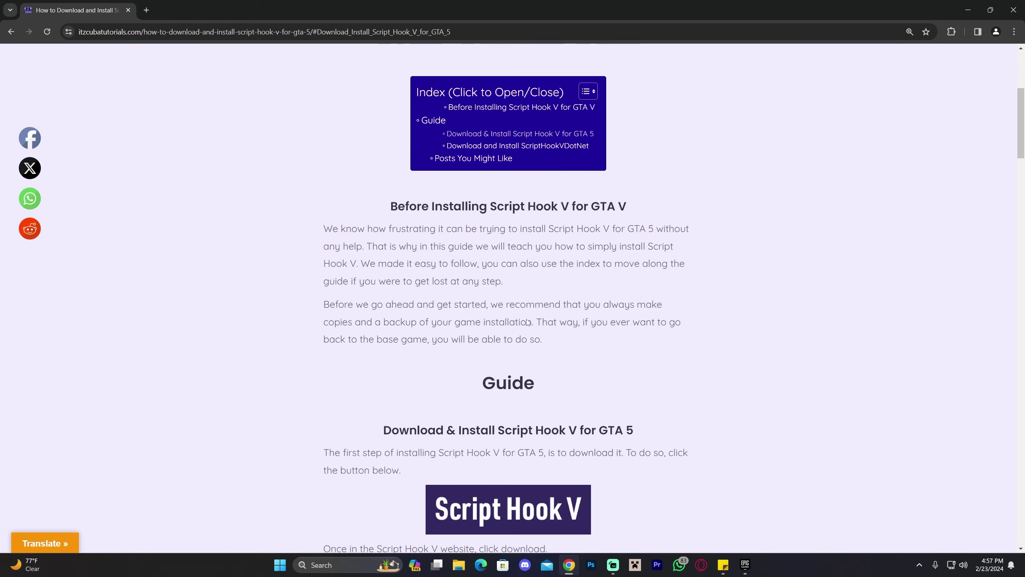
{"action": "scroll", "coordinate": [609, 239], "scroll_direction": "down", "scroll_amount": 6}
{"action": "scroll", "coordinate": [652, 231], "scroll_direction": "up", "scroll_amount": 5}
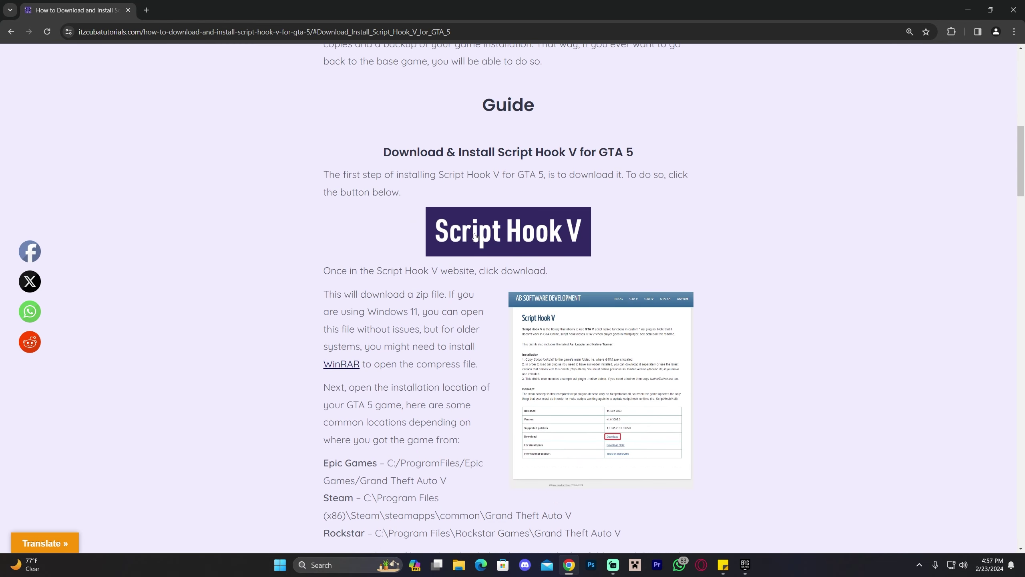
{"action": "left_click", "coordinate": [577, 234]}
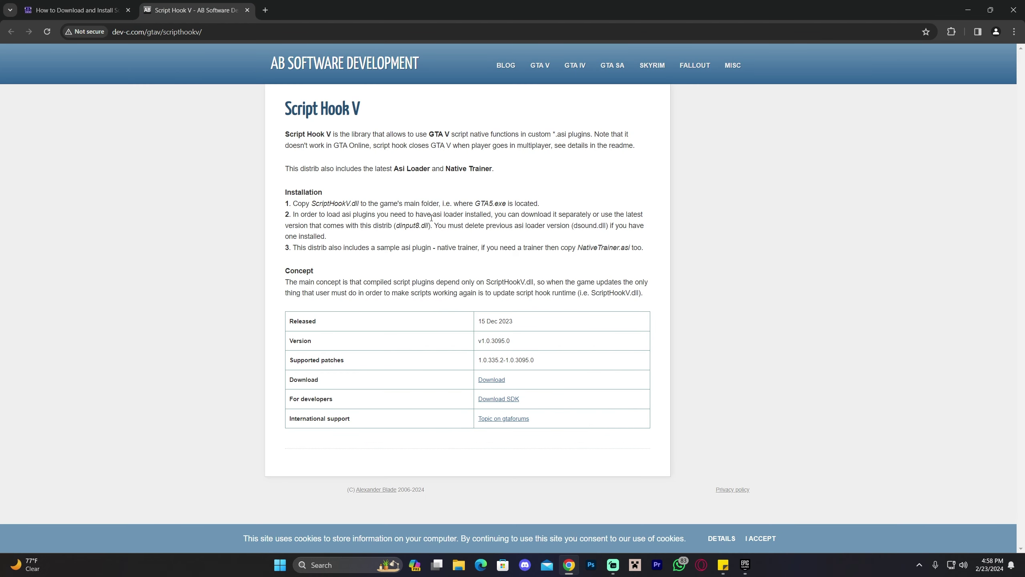
Reopen the Script Hook V page from the guide and reach it again through the AB Software Development site's GTA V section.
{"action": "left_click_drag", "start_coordinate": [383, 170], "coordinate": [465, 242]}
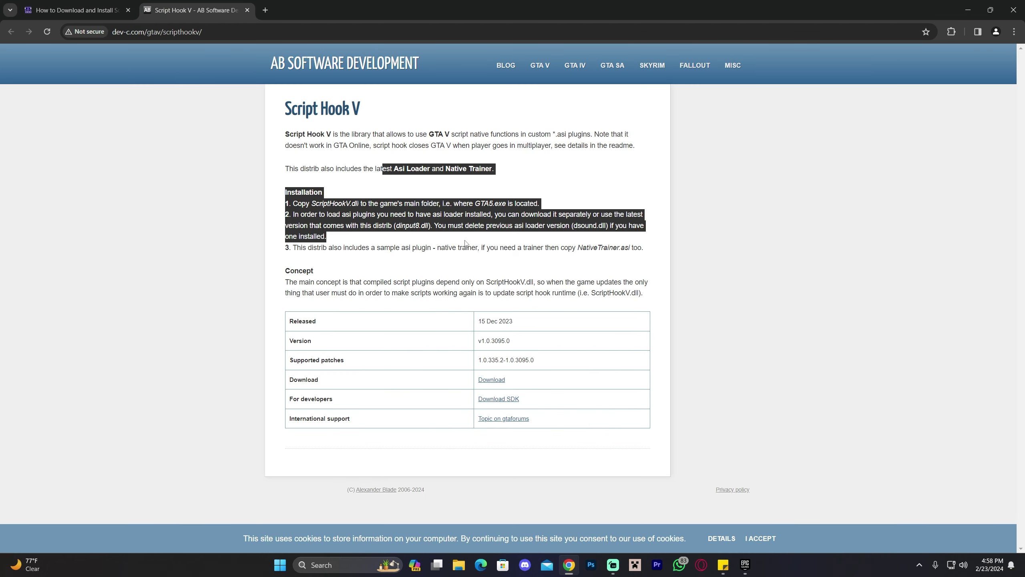
{"action": "left_click", "coordinate": [74, 10]}
{"action": "left_click", "coordinate": [511, 223]}
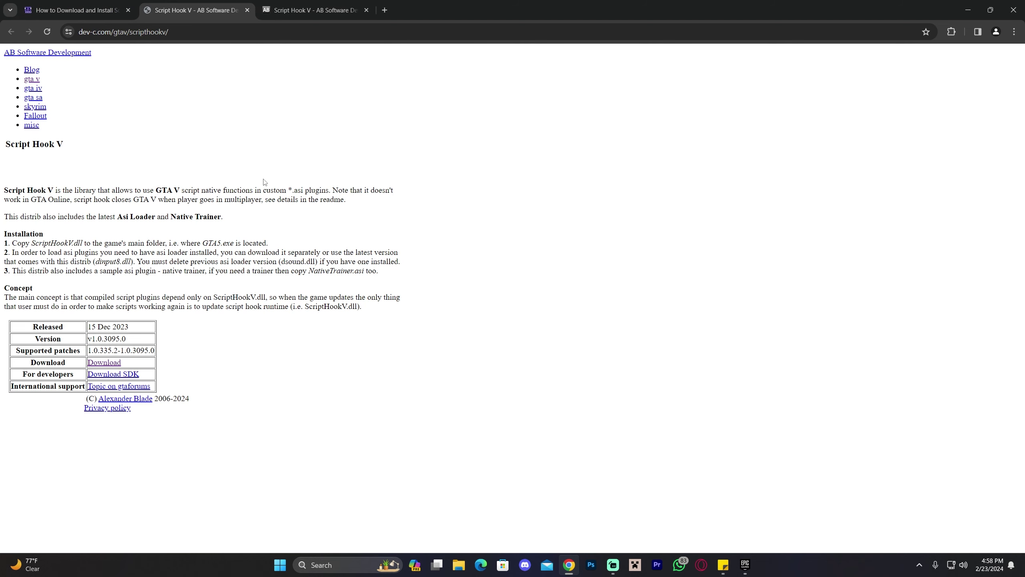
{"action": "left_click_drag", "start_coordinate": [304, 253], "coordinate": [180, 226]}
{"action": "left_click", "coordinate": [222, 290]}
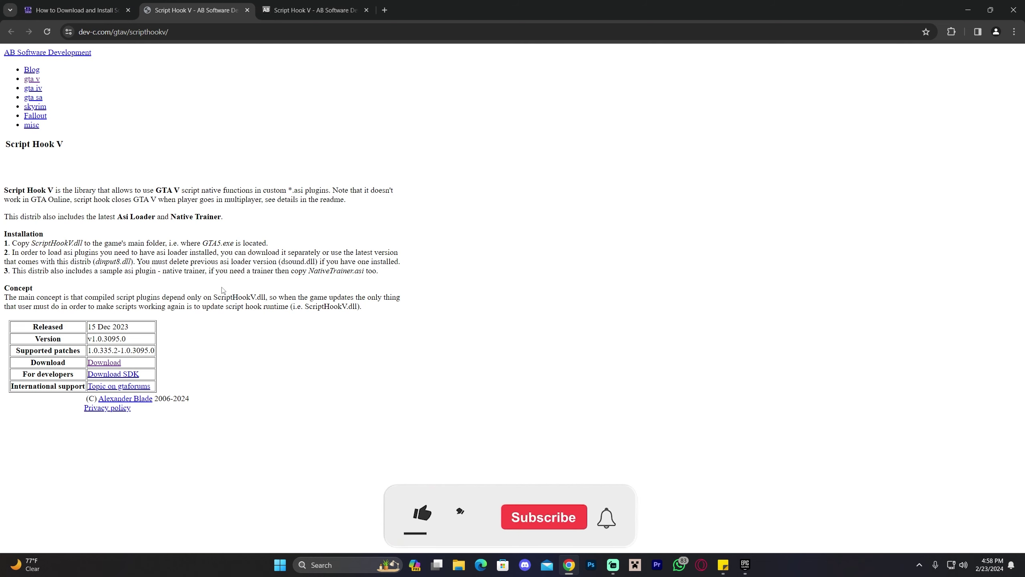
{"action": "left_click", "coordinate": [104, 362]}
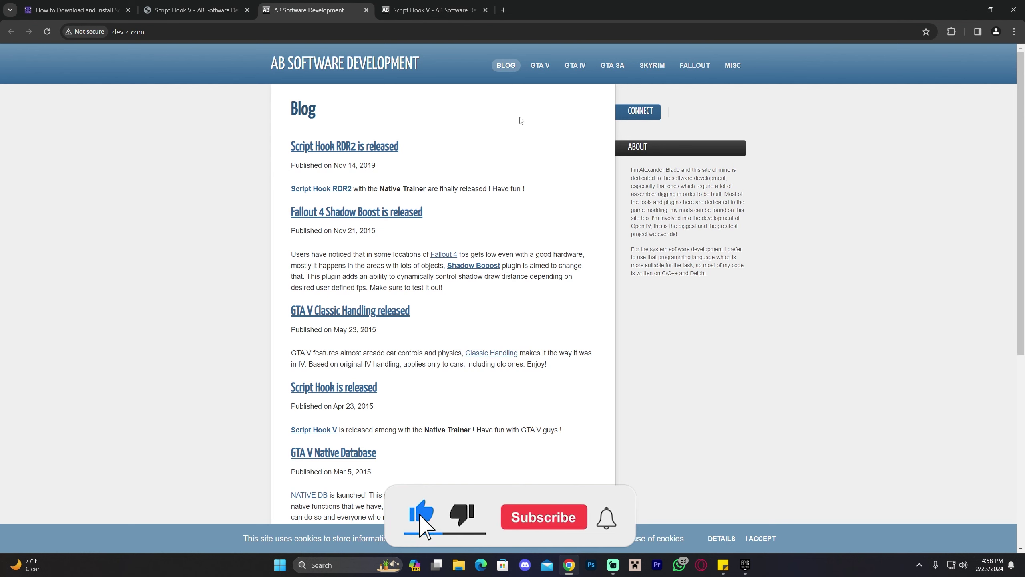
{"action": "left_click", "coordinate": [540, 66]}
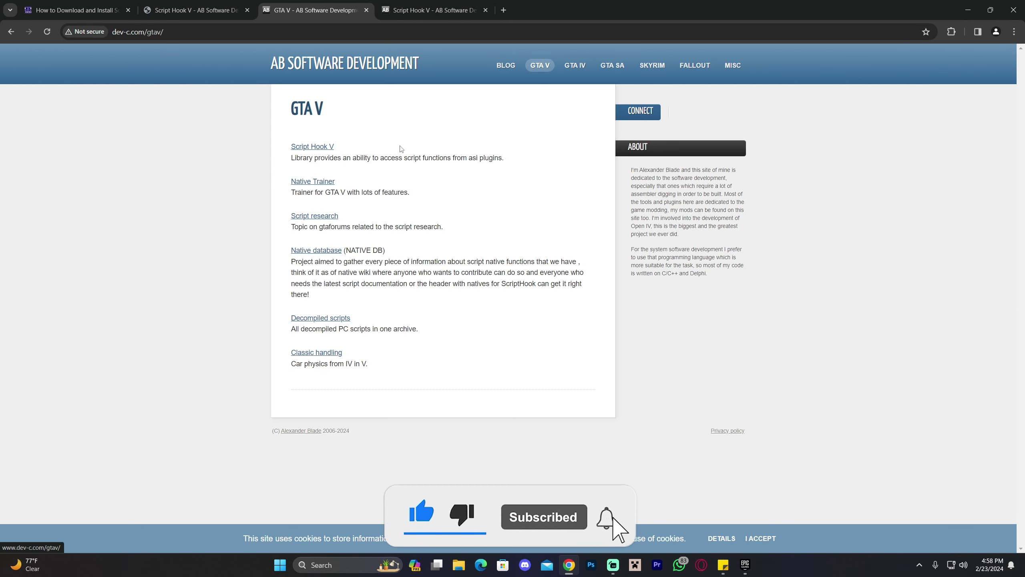
{"action": "left_click", "coordinate": [317, 147]}
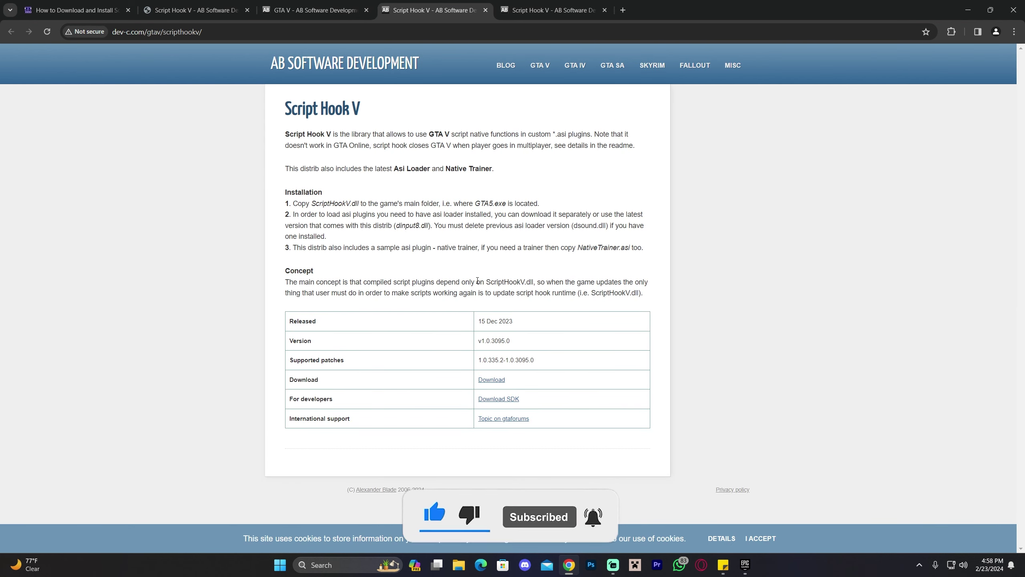
Close the duplicate AB Software Development tabs, keeping the guide and one Script Hook V page open.
{"action": "left_click", "coordinate": [247, 10]}
{"action": "left_click", "coordinate": [247, 10]}
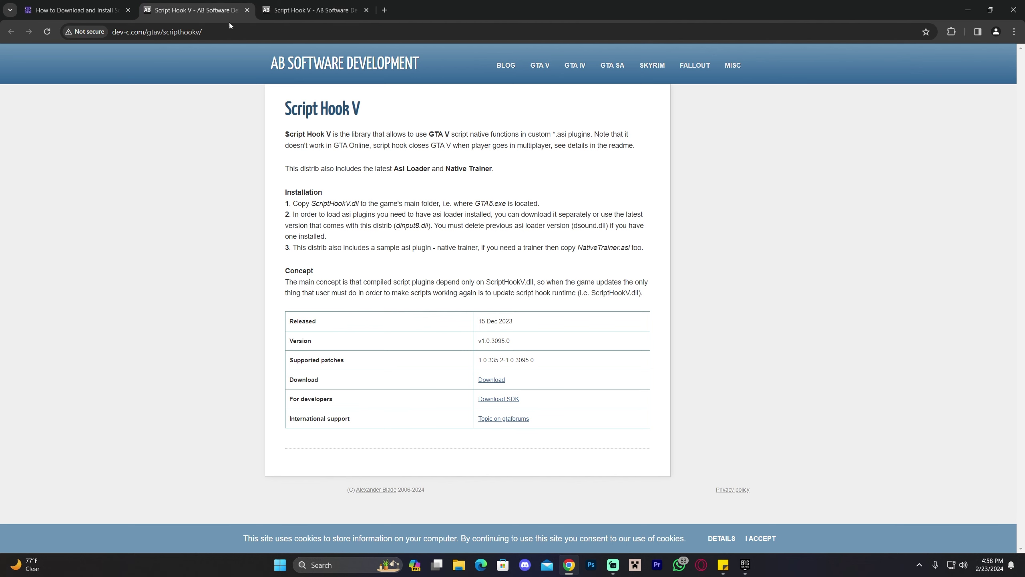
{"action": "left_click", "coordinate": [77, 10]}
{"action": "left_click", "coordinate": [216, 4]}
{"action": "left_click", "coordinate": [366, 10]}
Download the Script Hook V zip, place it on the desktop, and restore the browser to full size.
{"action": "left_click", "coordinate": [499, 380]}
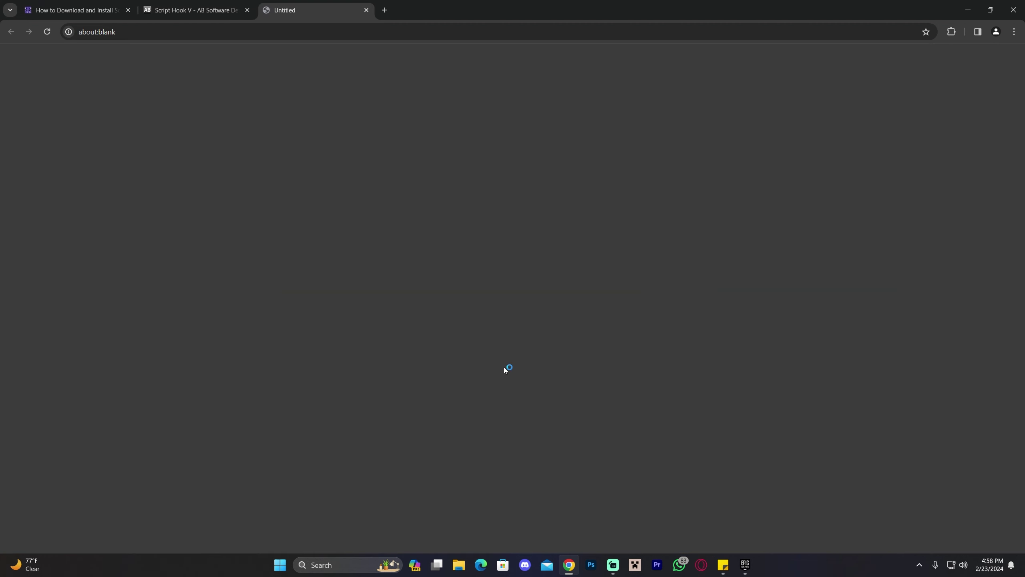
{"action": "left_click_drag", "start_coordinate": [500, 196], "coordinate": [815, 237]}
{"action": "left_click_drag", "start_coordinate": [765, 167], "coordinate": [844, 317]}
{"action": "left_click", "coordinate": [662, 239]}
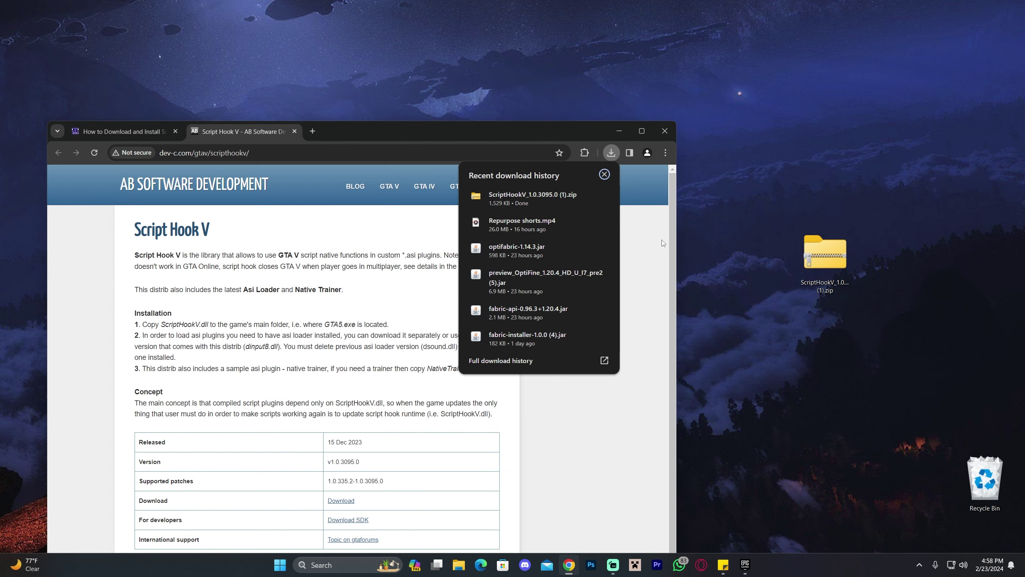
{"action": "left_click", "coordinate": [787, 186]}
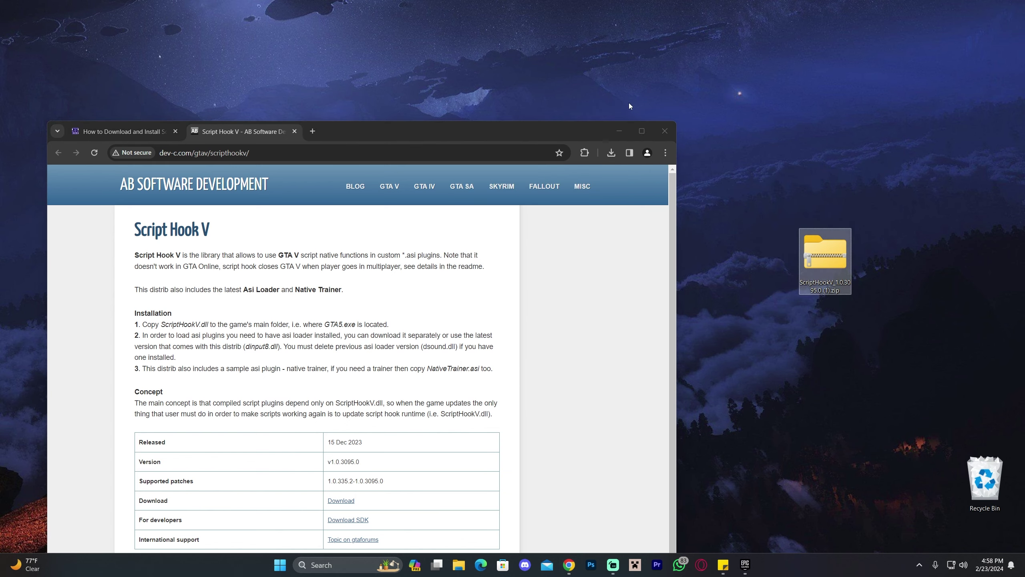
{"action": "left_click", "coordinate": [641, 131]}
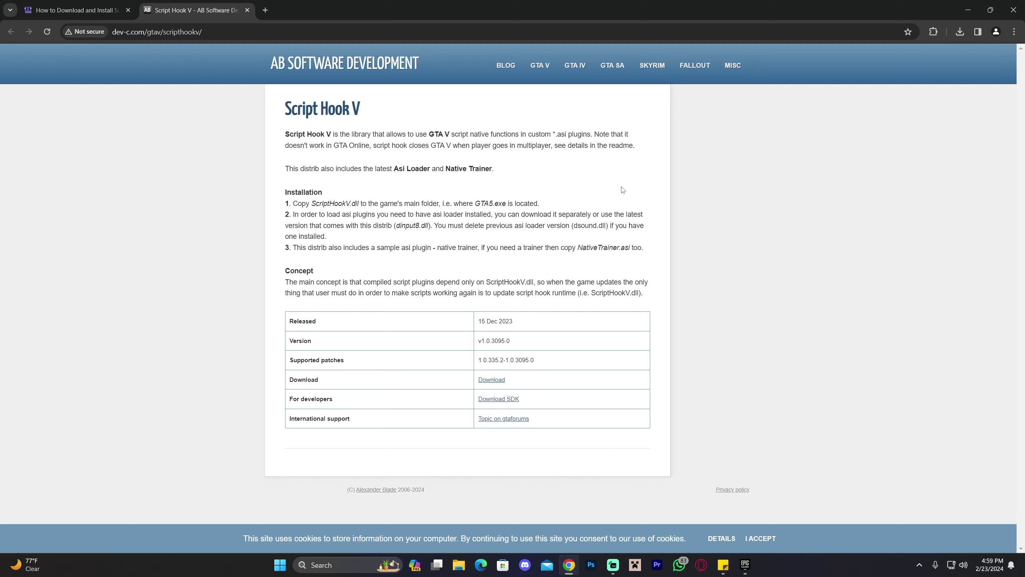
{"action": "triple_click", "coordinate": [401, 106]}
{"action": "left_click", "coordinate": [401, 106]}
{"action": "left_click_drag", "start_coordinate": [882, 174], "coordinate": [805, 299]}
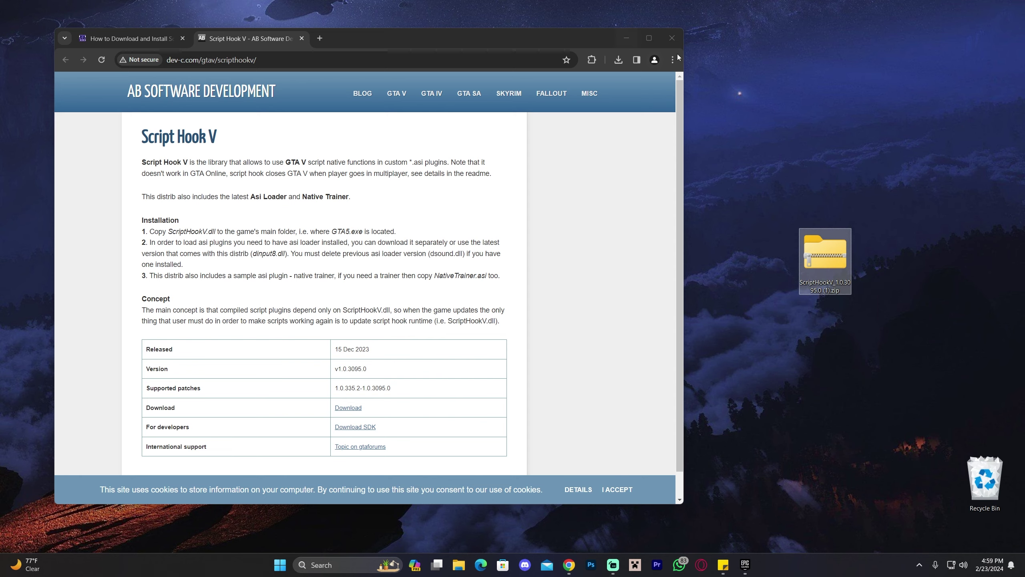
{"action": "left_click", "coordinate": [648, 39]}
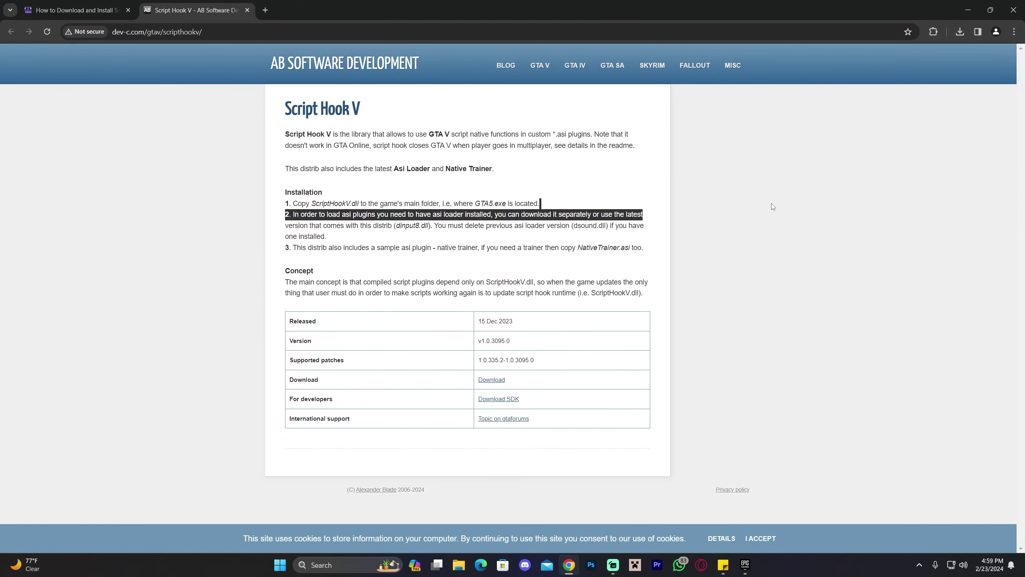
Close the Script Hook V website and jump to the guide's Download and Install ScriptHookVDotNet section.
{"action": "left_click", "coordinate": [80, 10]}
{"action": "left_click", "coordinate": [247, 10]}
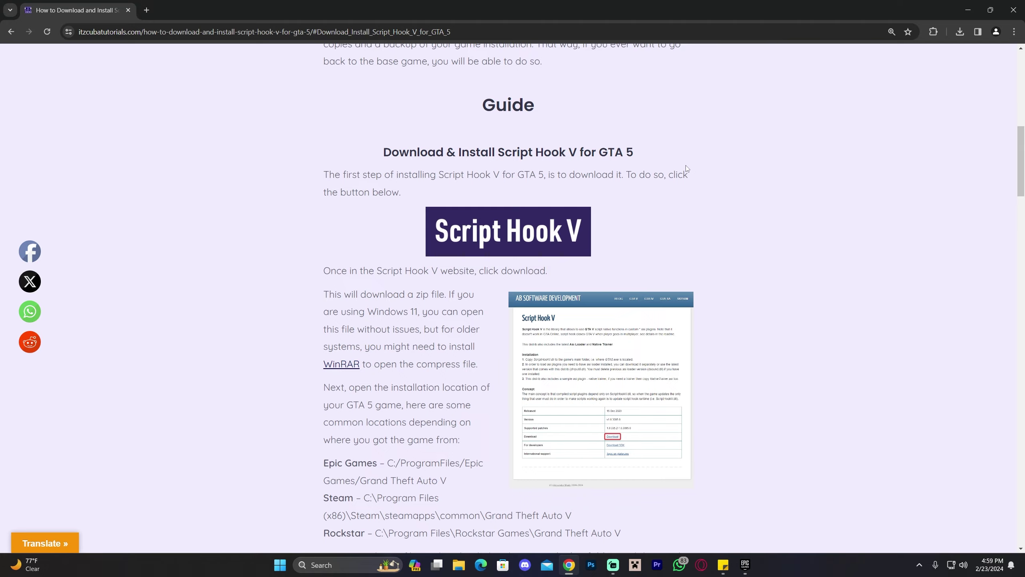
{"action": "scroll", "coordinate": [728, 183], "scroll_direction": "down", "scroll_amount": 15}
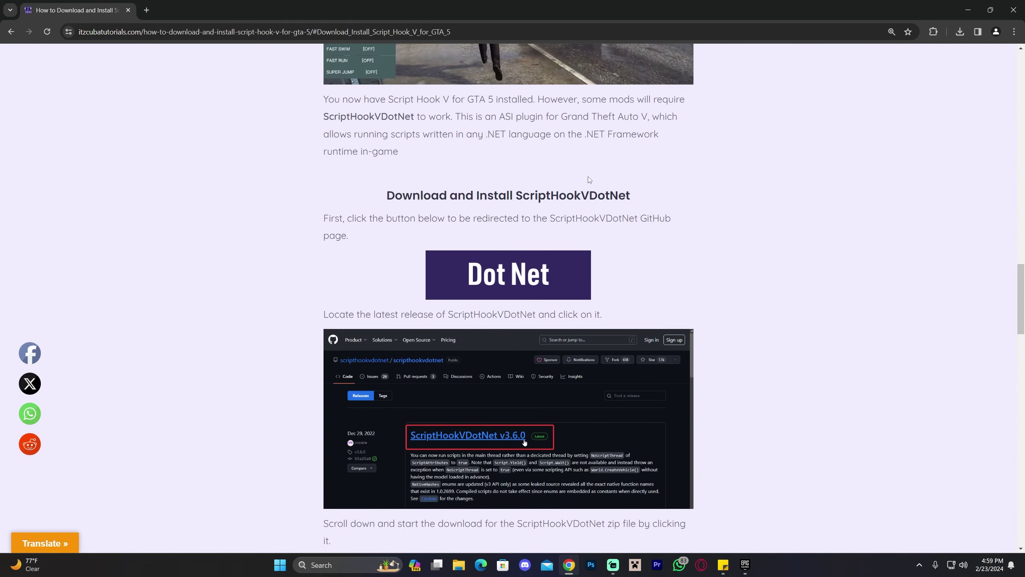
{"action": "scroll", "coordinate": [577, 174], "scroll_direction": "up", "scroll_amount": 15}
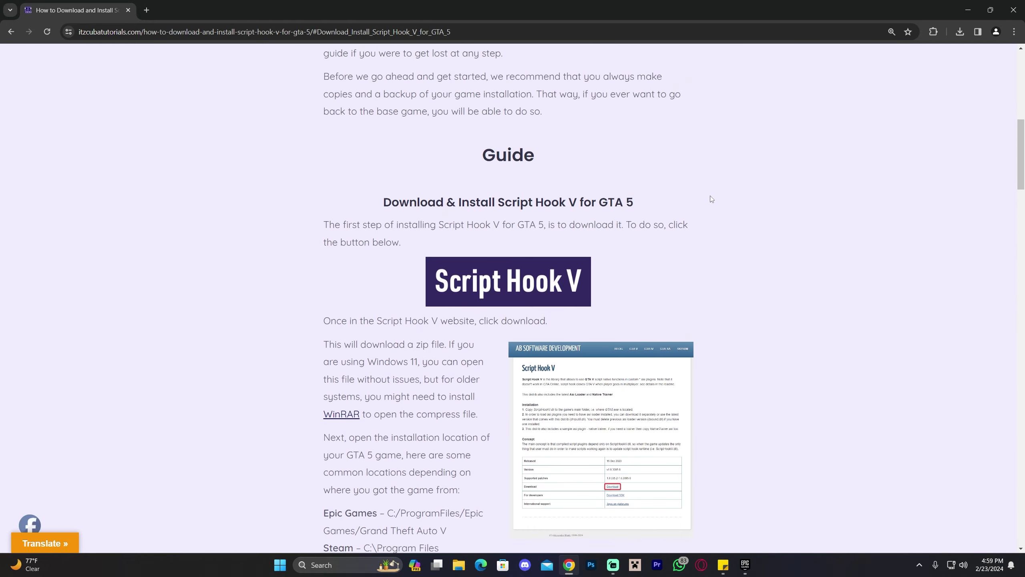
{"action": "scroll", "coordinate": [712, 199], "scroll_direction": "up", "scroll_amount": 5}
{"action": "scroll", "coordinate": [751, 197], "scroll_direction": "down", "scroll_amount": 5}
{"action": "scroll", "coordinate": [516, 177], "scroll_direction": "up", "scroll_amount": 5}
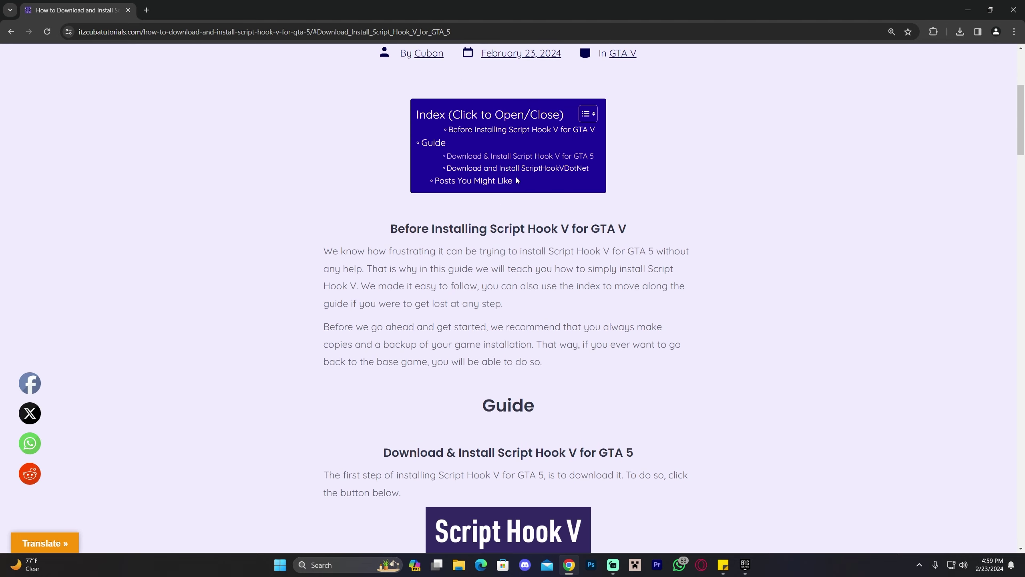
{"action": "left_click", "coordinate": [569, 169]}
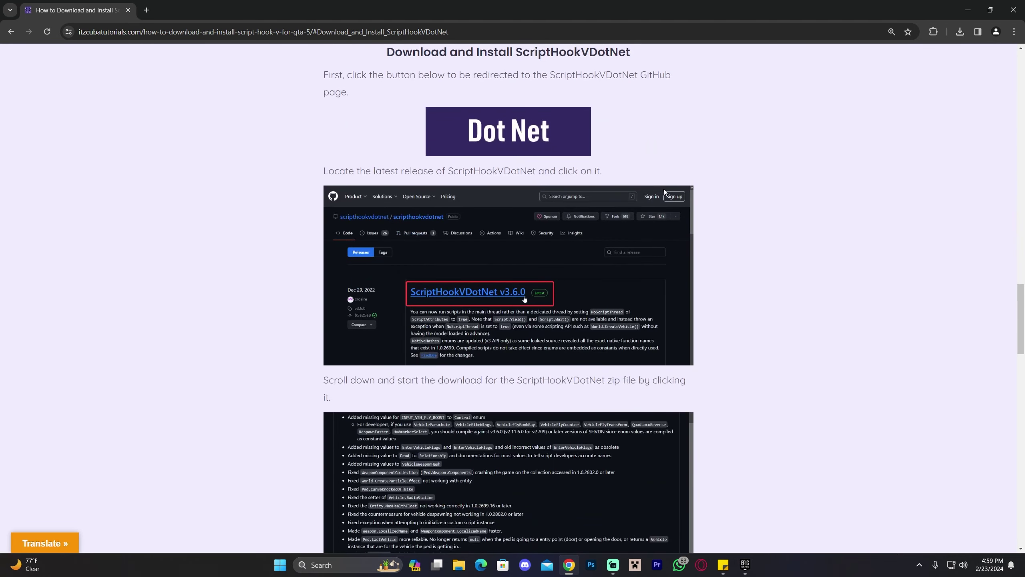
Open the ScriptHookVDotNet GitHub releases from the guide and go to the assets of the v3.6.0 release.
{"action": "scroll", "coordinate": [720, 278], "scroll_direction": "up", "scroll_amount": 1}
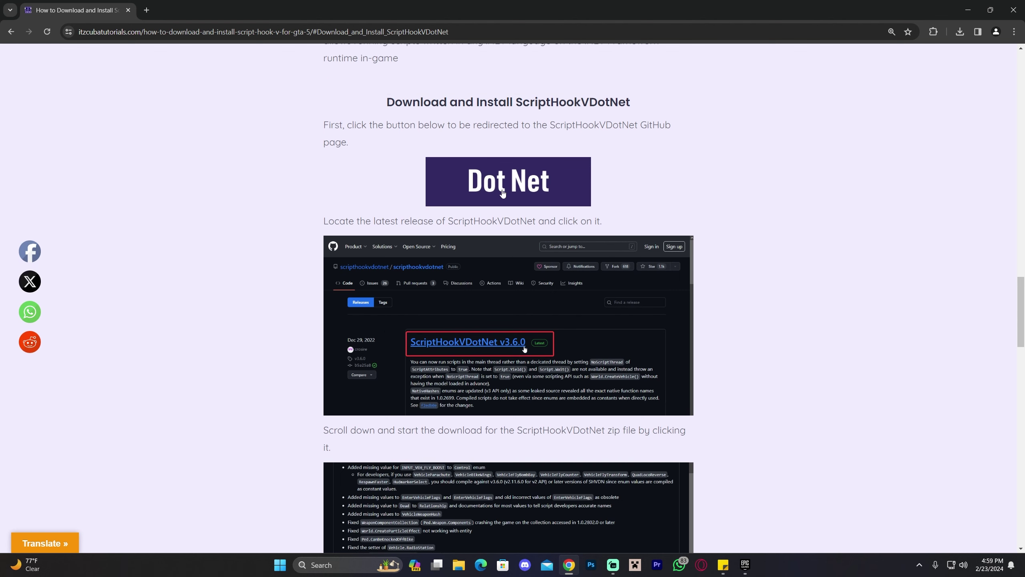
{"action": "left_click", "coordinate": [538, 186]}
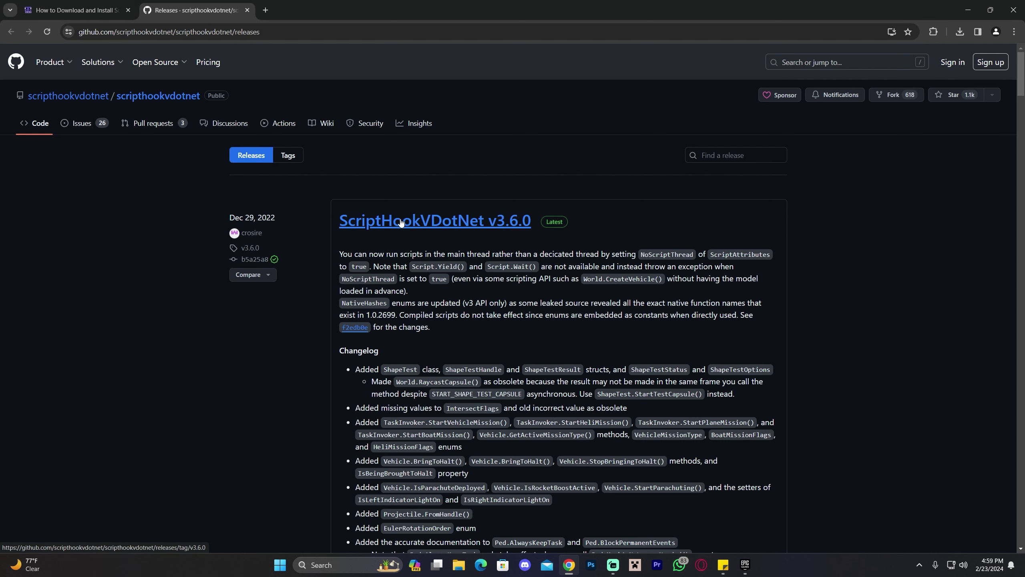
{"action": "left_click_drag", "start_coordinate": [573, 221], "coordinate": [365, 222]}
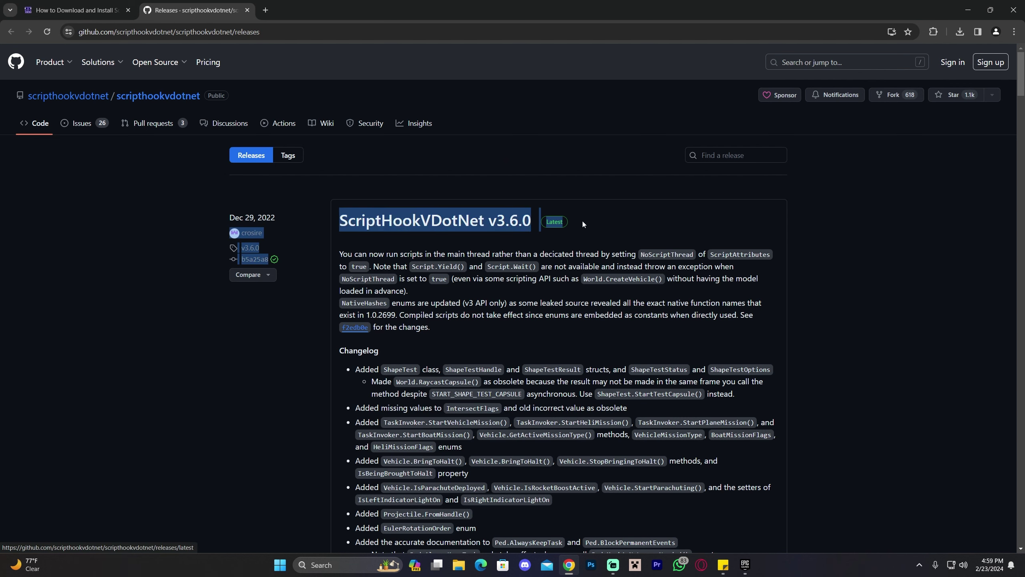
{"action": "left_click", "coordinate": [444, 223]}
{"action": "scroll", "coordinate": [539, 208], "scroll_direction": "down", "scroll_amount": 10}
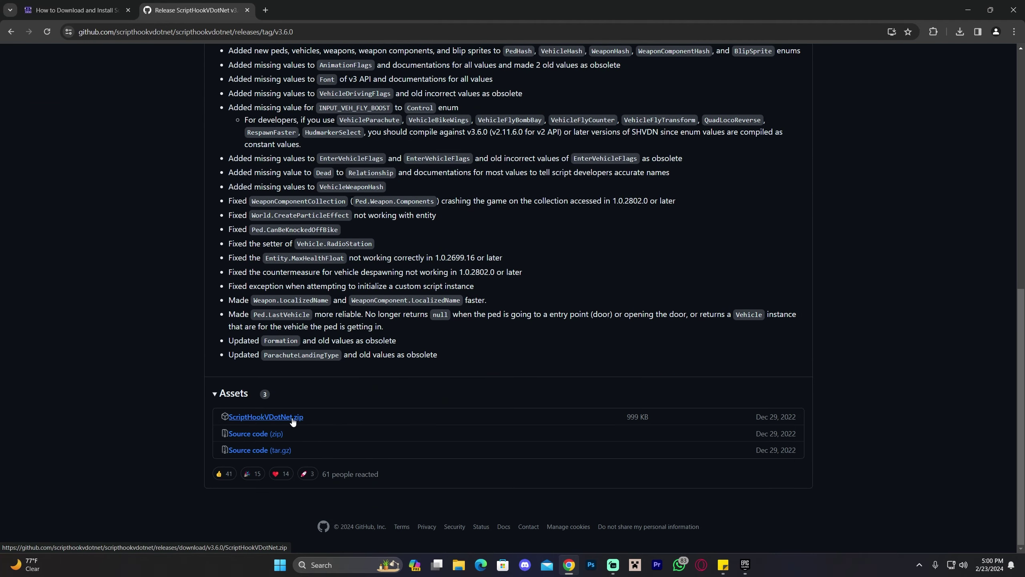
Download ScriptHookVDotNet.zip from the v3.6.0 release, place it on the desktop, and minimize the browser.
{"action": "left_click", "coordinate": [291, 419]}
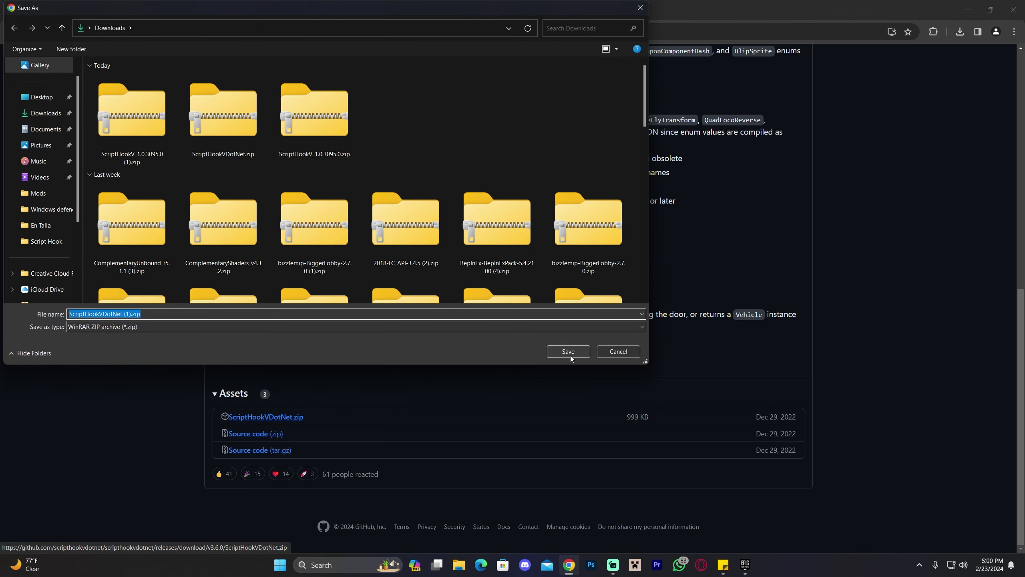
{"action": "left_click", "coordinate": [570, 355]}
{"action": "left_click_drag", "start_coordinate": [646, 9], "coordinate": [410, 80]}
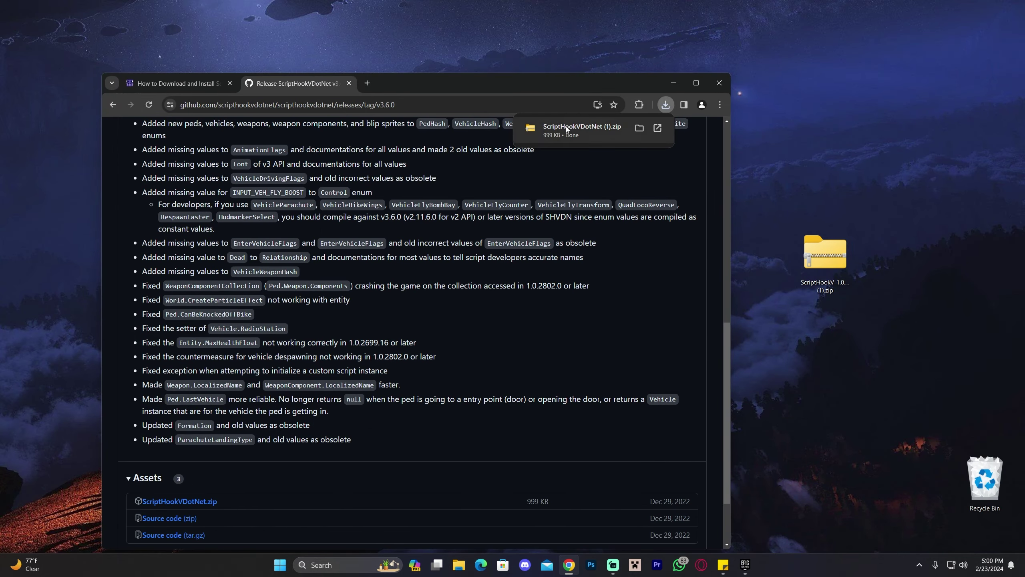
{"action": "left_click_drag", "start_coordinate": [567, 129], "coordinate": [819, 182]}
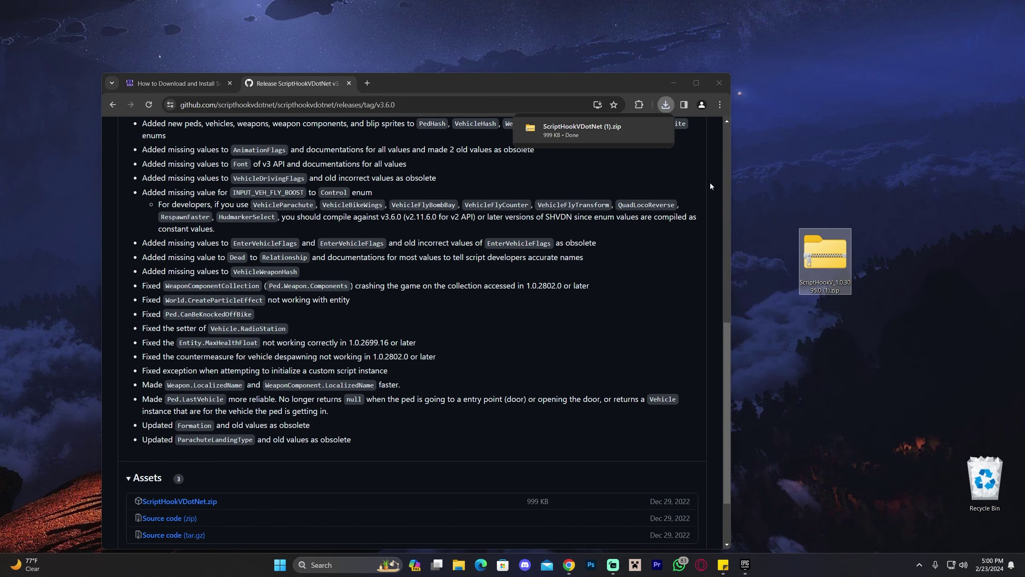
{"action": "left_click", "coordinate": [676, 82]}
Move both downloaded Script Hook zips together toward the middle of the desktop.
{"action": "left_click_drag", "start_coordinate": [787, 143], "coordinate": [848, 274]}
{"action": "left_click_drag", "start_coordinate": [828, 181], "coordinate": [513, 183]}
{"action": "left_click", "coordinate": [642, 198]}
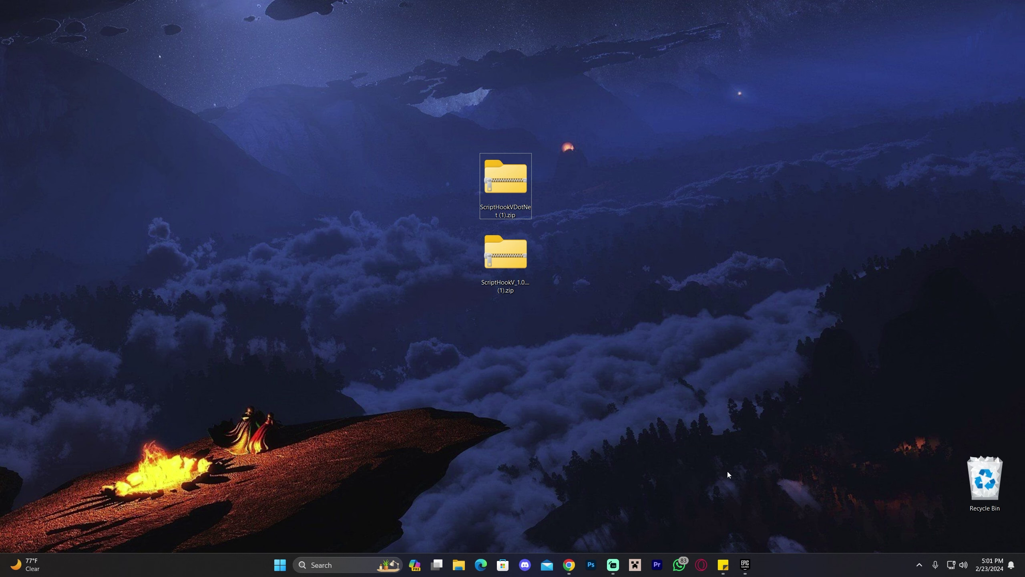
Switch to Epic Games Launcher, open Grand Theft Auto V's install location from its management options, and close the launcher.
{"action": "left_click", "coordinate": [745, 563]}
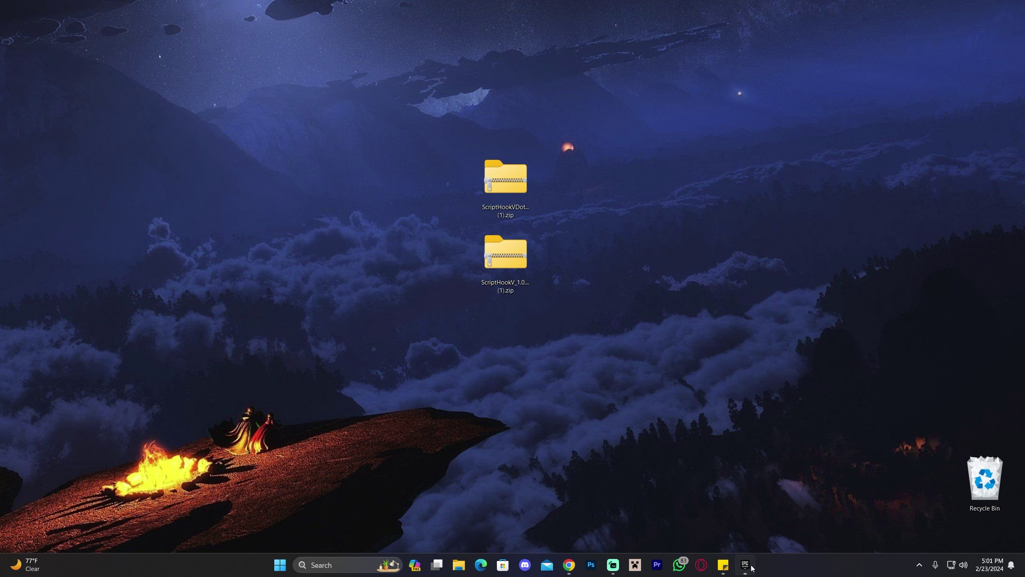
{"action": "left_click", "coordinate": [730, 175]}
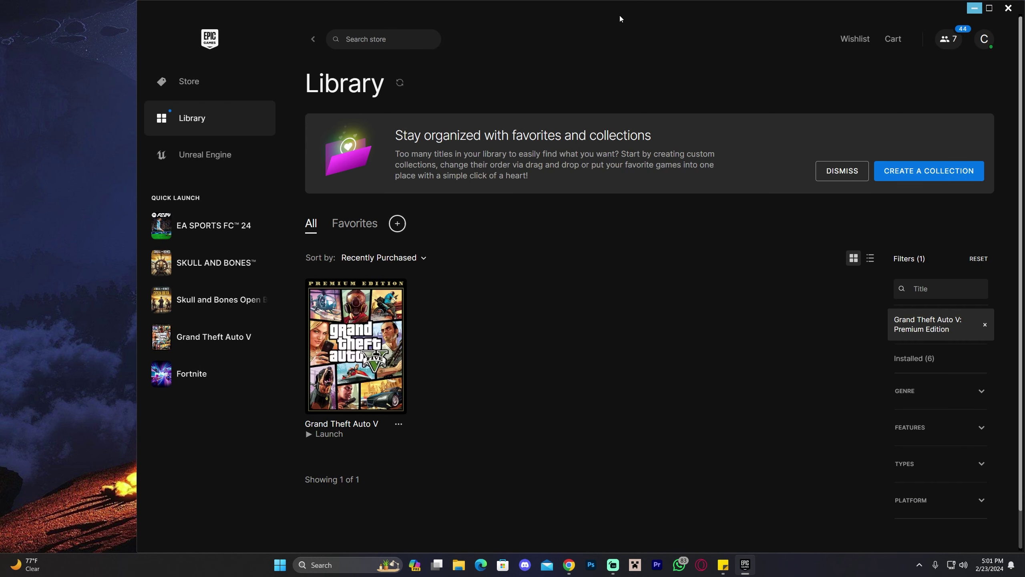
{"action": "left_click_drag", "start_coordinate": [618, 18], "coordinate": [525, 20]}
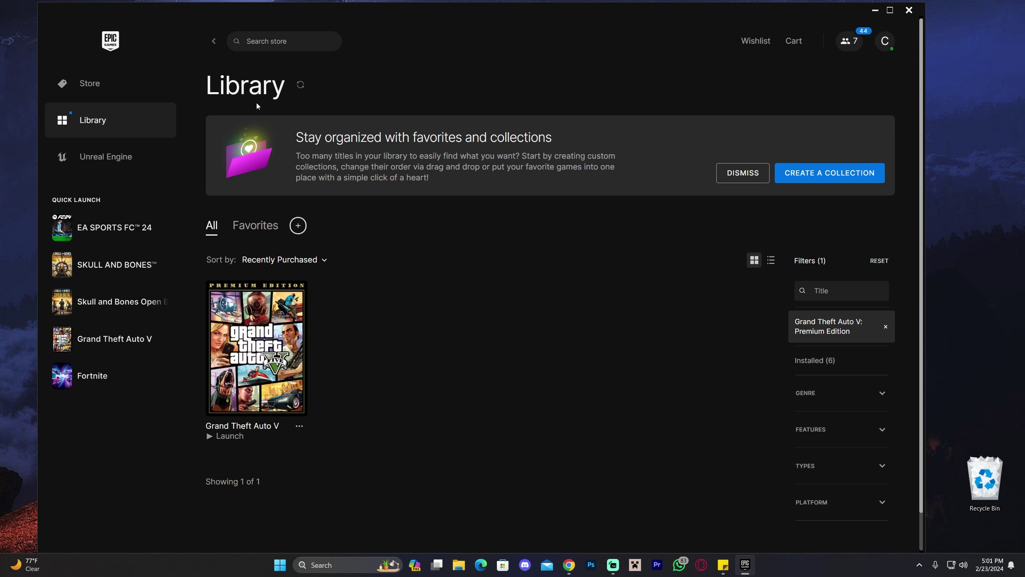
{"action": "left_click", "coordinate": [299, 426]}
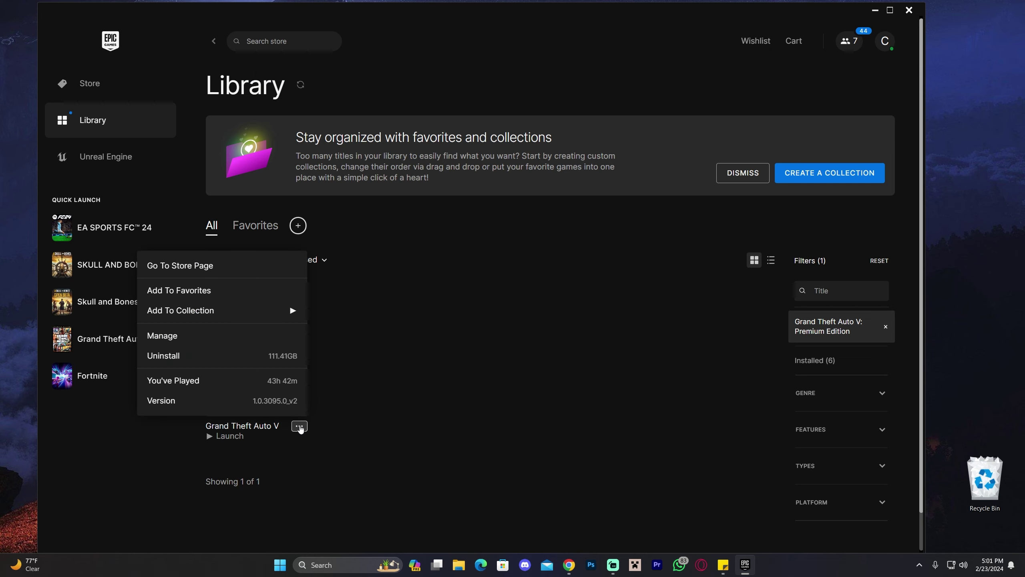
{"action": "left_click", "coordinate": [166, 337]}
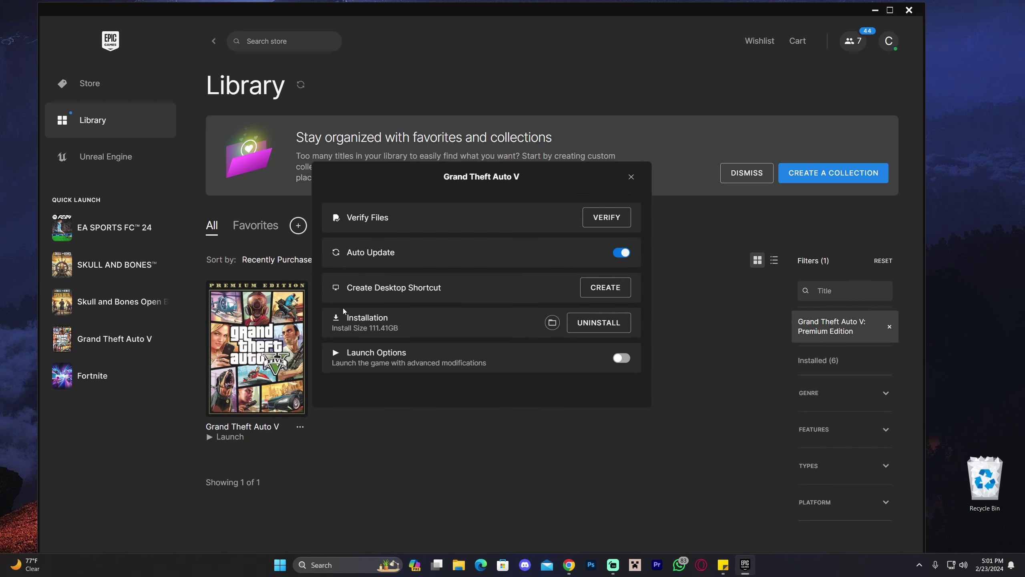
{"action": "left_click", "coordinate": [553, 323]}
{"action": "left_click_drag", "start_coordinate": [349, 117], "coordinate": [422, 92]}
{"action": "left_click", "coordinate": [915, 9]}
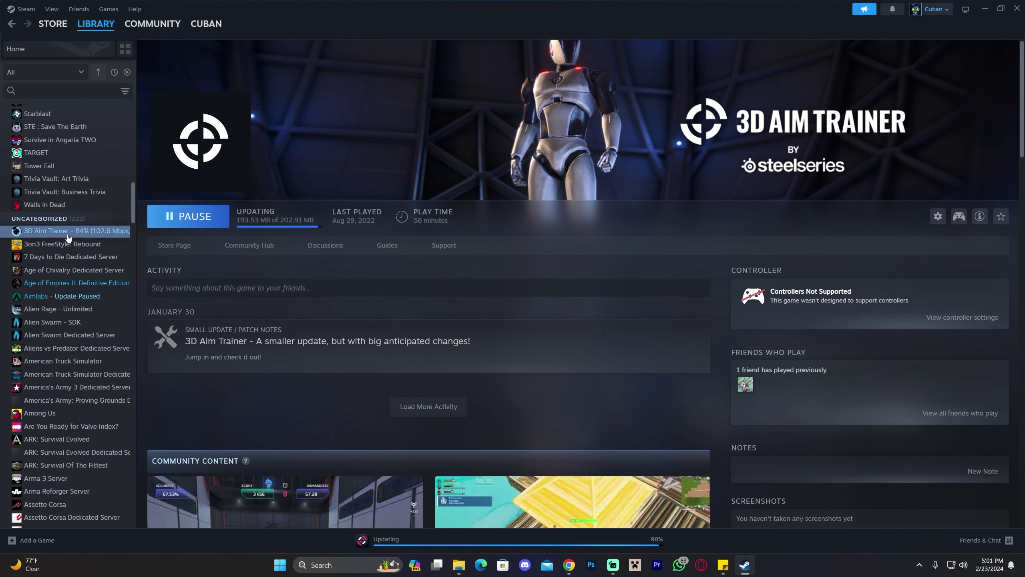
Browse the local files of 3D Aim Trainer from the Steam library, close that folder, and minimize Steam.
{"action": "right_click", "coordinate": [45, 234]}
{"action": "mouse_move", "coordinate": [97, 290]}
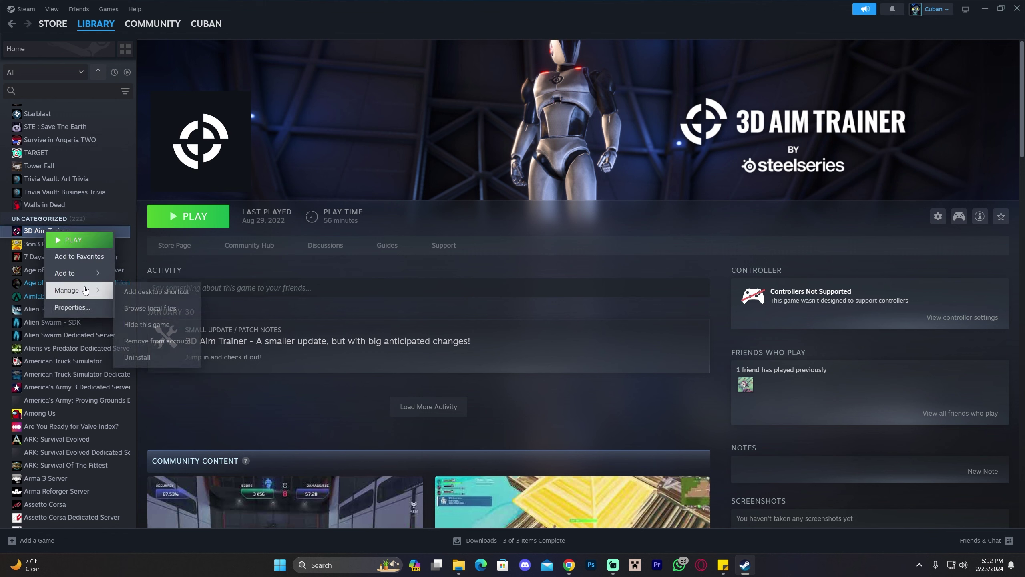
{"action": "left_click", "coordinate": [162, 308]}
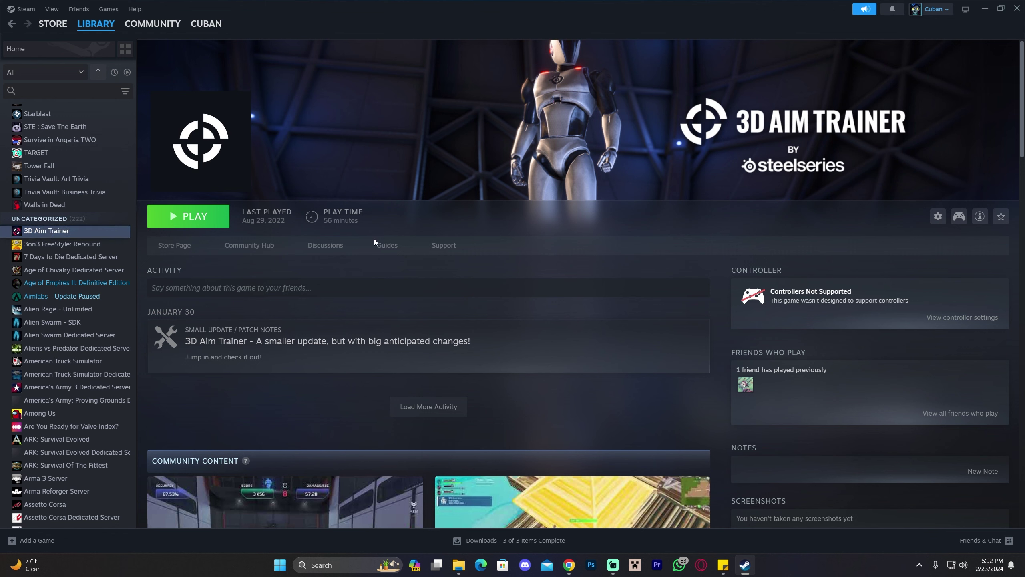
{"action": "mouse_move", "coordinate": [459, 565]}
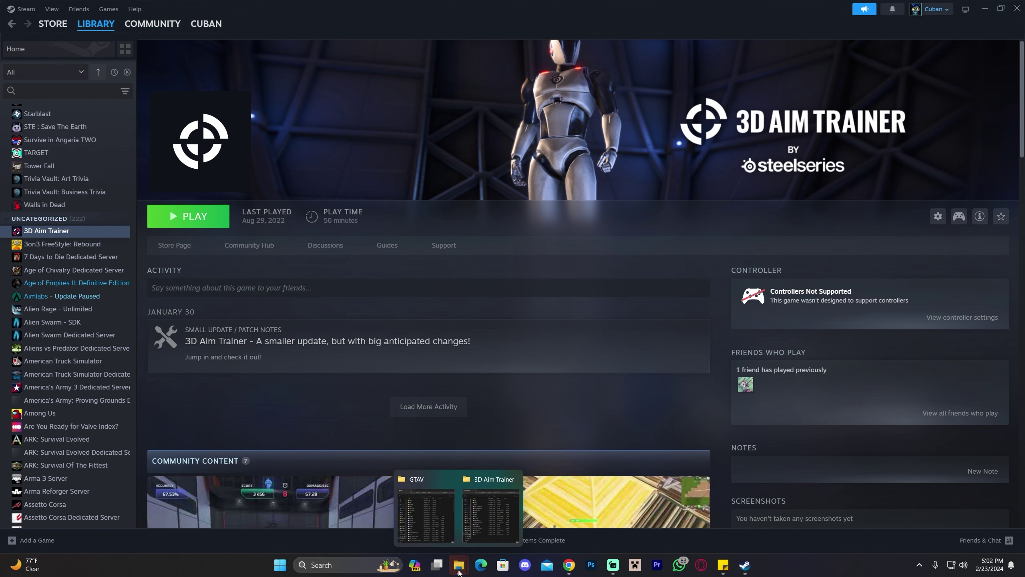
{"action": "left_click", "coordinate": [474, 529]}
{"action": "left_click_drag", "start_coordinate": [450, 495], "coordinate": [339, 174]}
{"action": "left_click", "coordinate": [592, 249]}
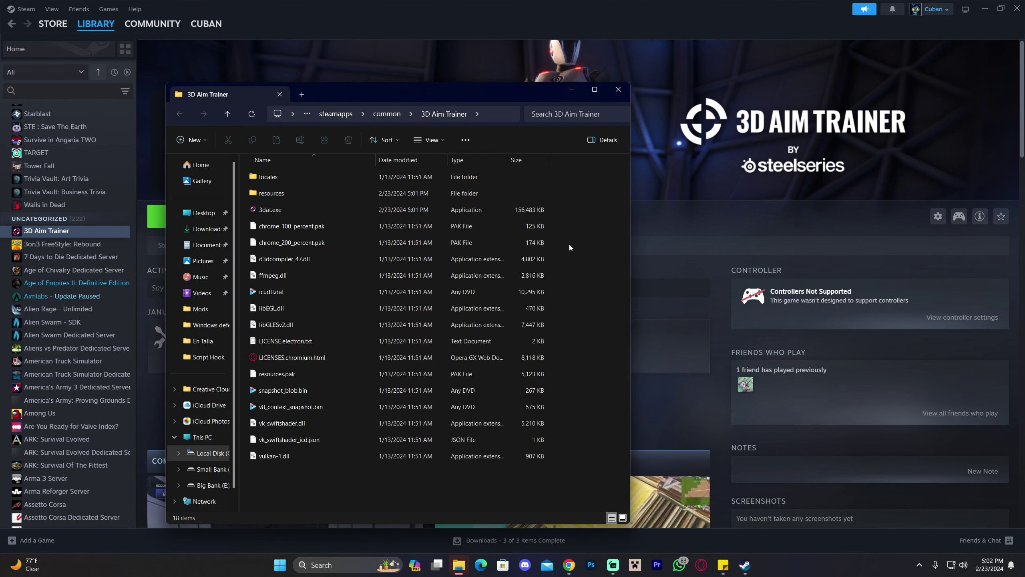
{"action": "left_click", "coordinate": [620, 91]}
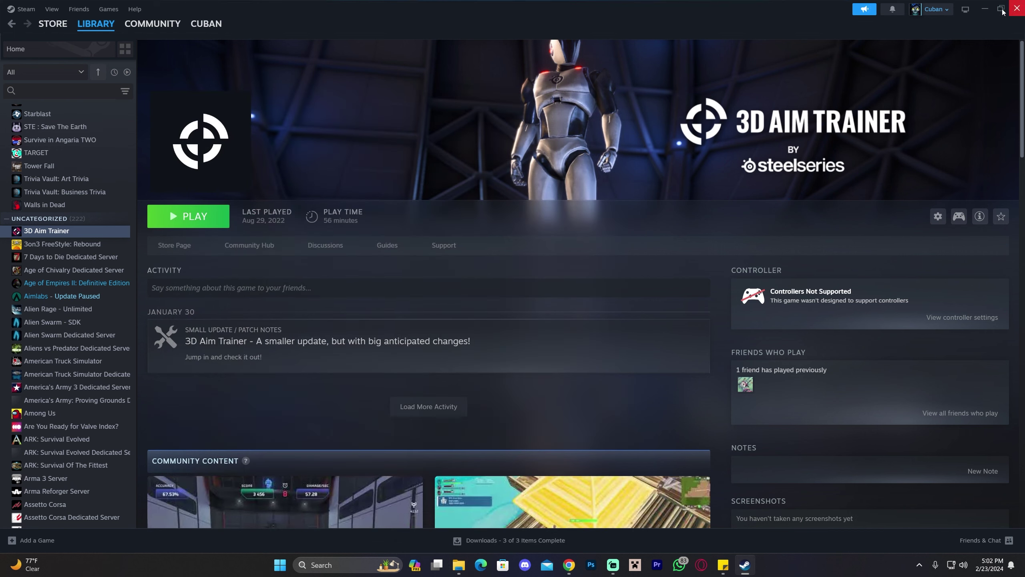
{"action": "left_click", "coordinate": [989, 12]}
{"action": "left_click", "coordinate": [694, 342]}
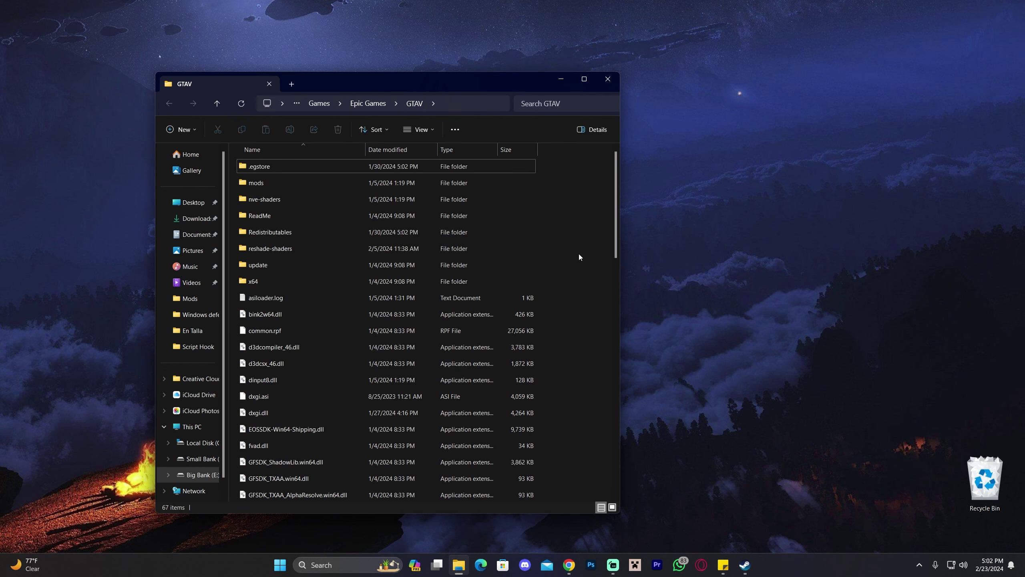
Arrange the desktop so both zips sit in clear space beside the GTAV folder window.
{"action": "left_click", "coordinate": [512, 85]}
{"action": "left_click_drag", "start_coordinate": [480, 85], "coordinate": [339, 59]}
{"action": "left_click_drag", "start_coordinate": [615, 113], "coordinate": [497, 280]}
{"action": "left_click_drag", "start_coordinate": [510, 188], "coordinate": [776, 190]}
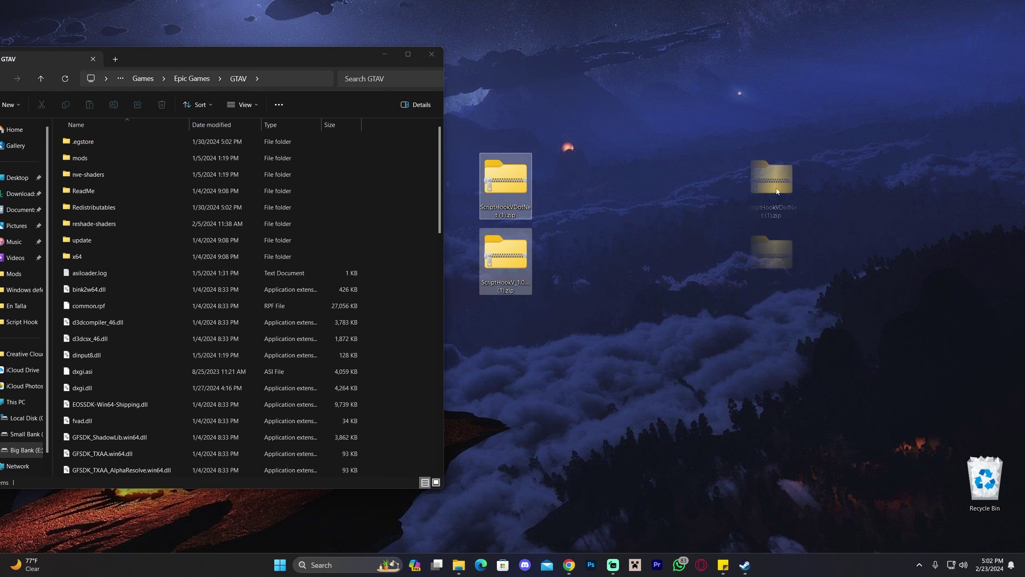
{"action": "left_click", "coordinate": [315, 68]}
{"action": "left_click_drag", "start_coordinate": [355, 59], "coordinate": [555, 83]}
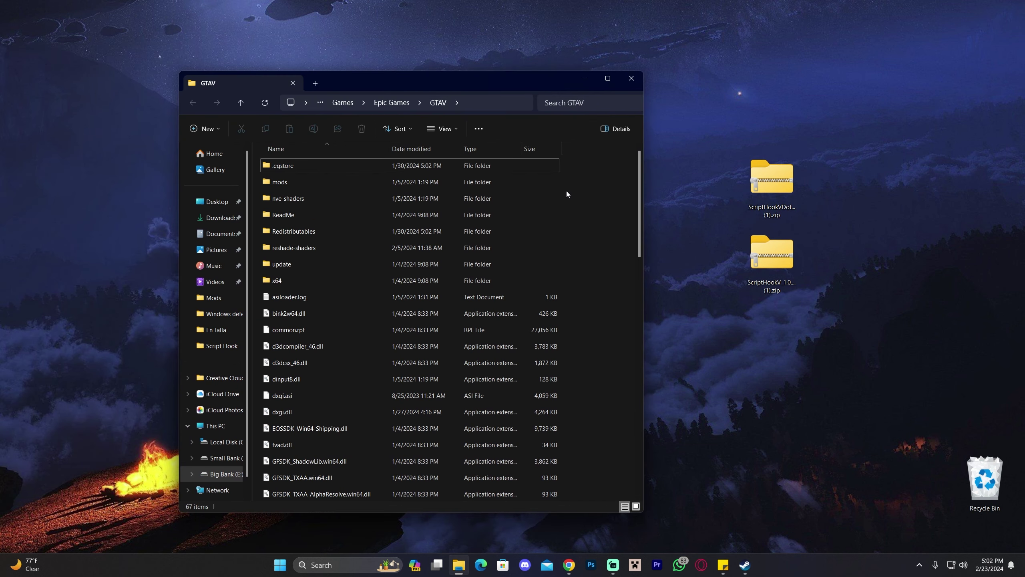
{"action": "left_click_drag", "start_coordinate": [568, 224], "coordinate": [518, 403]}
{"action": "left_click", "coordinate": [624, 285]}
{"action": "left_click_drag", "start_coordinate": [716, 160], "coordinate": [772, 275]}
{"action": "left_click", "coordinate": [594, 217]}
Go up to the Epic Games folder and copy the GTAV folder to the clipboard.
{"action": "left_click", "coordinate": [397, 103]}
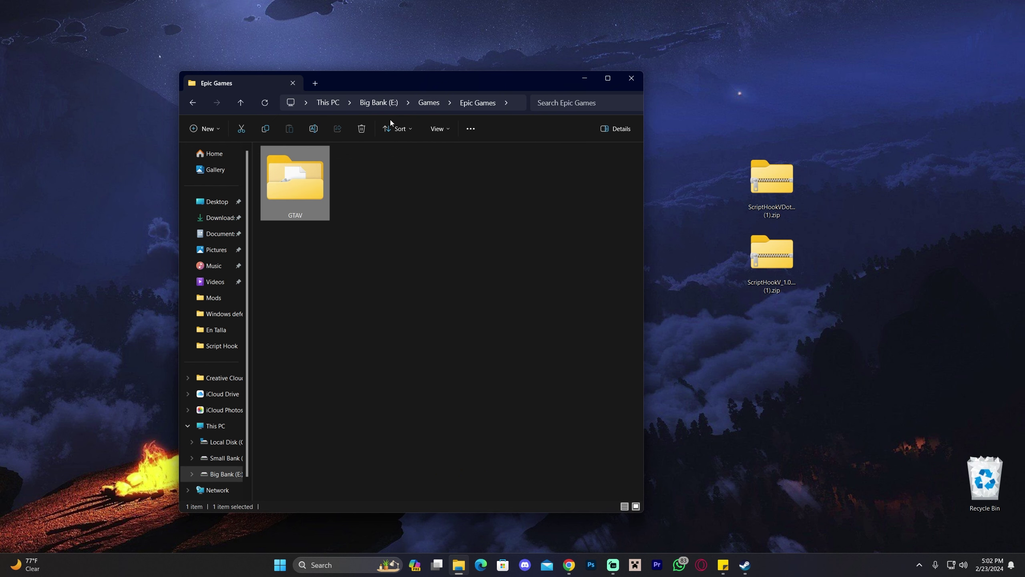
{"action": "left_click_drag", "start_coordinate": [419, 265], "coordinate": [312, 179]}
{"action": "left_click", "coordinate": [415, 192]}
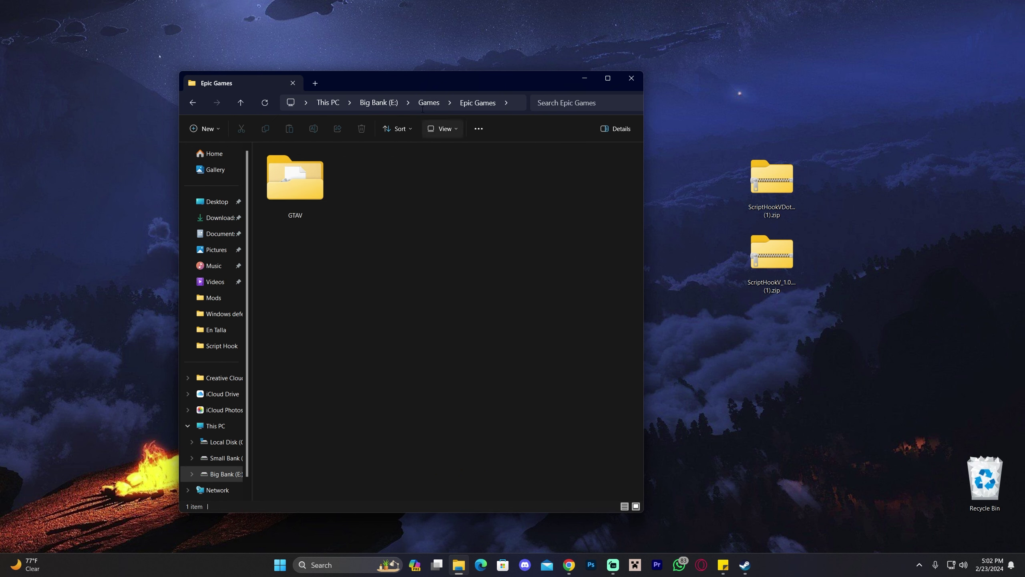
{"action": "left_click_drag", "start_coordinate": [481, 244], "coordinate": [298, 176]}
{"action": "left_click", "coordinate": [353, 195]}
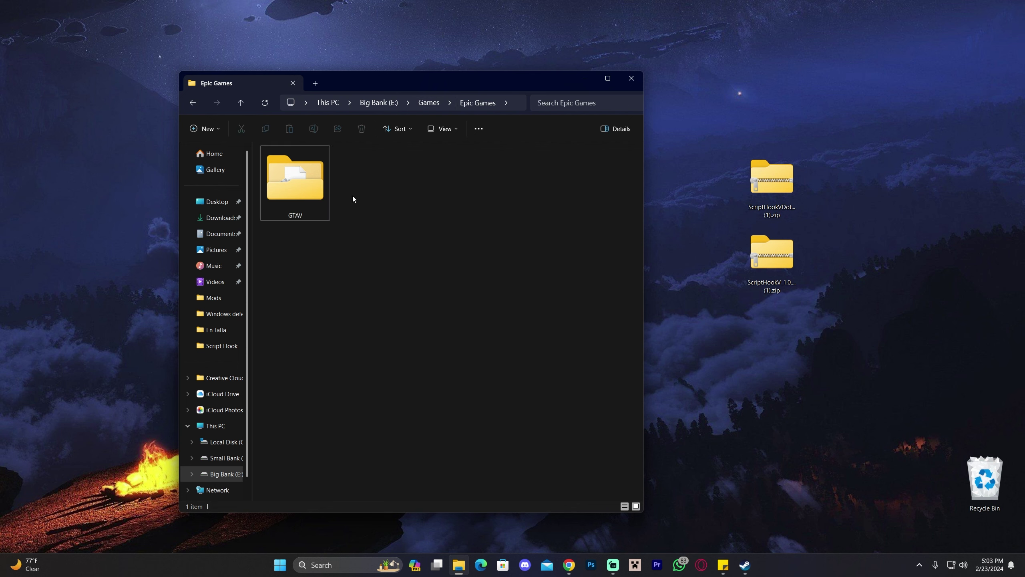
{"action": "left_click", "coordinate": [298, 183]}
{"action": "key", "text": "ctrl+c"}
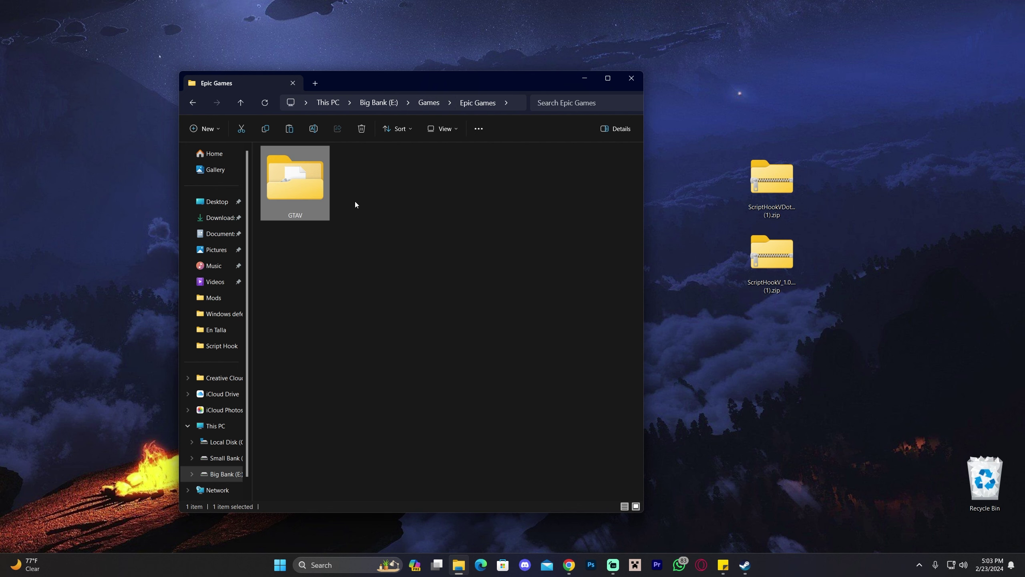
{"action": "left_click", "coordinate": [442, 207]}
{"action": "left_click", "coordinate": [899, 1]}
{"action": "left_click", "coordinate": [875, 64]}
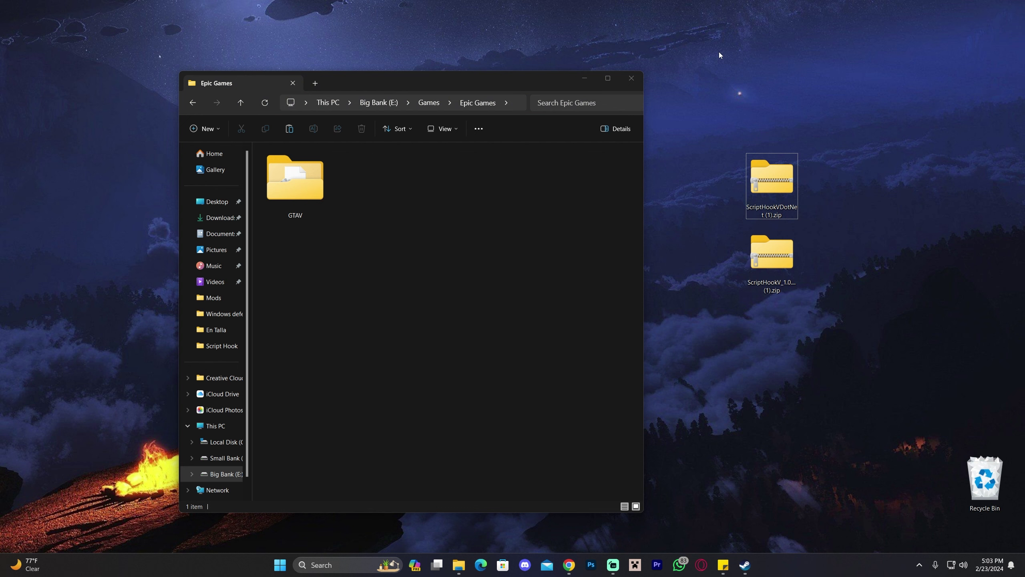
{"action": "left_click", "coordinate": [370, 290]}
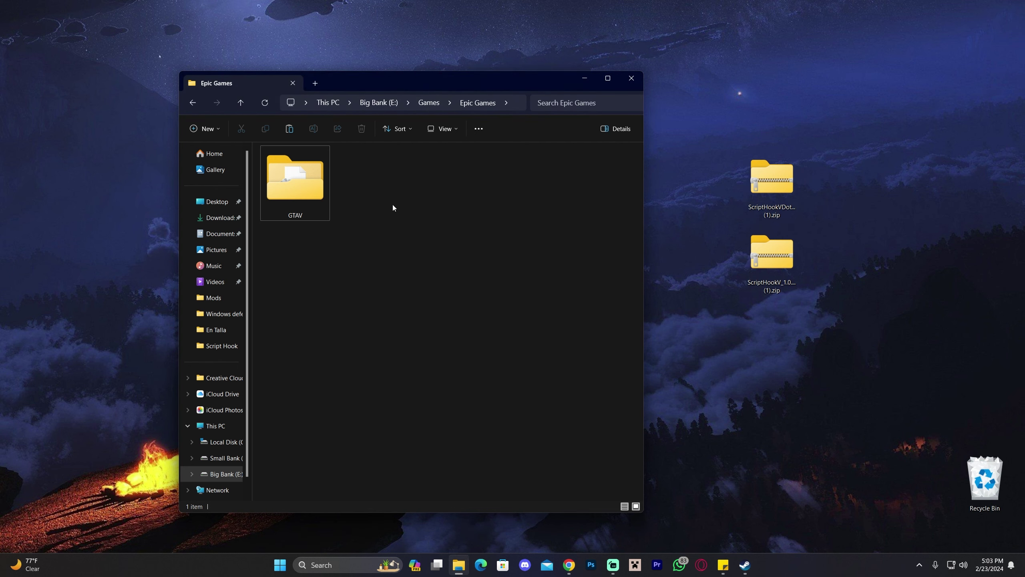
{"action": "right_click", "coordinate": [390, 187]}
{"action": "left_click", "coordinate": [444, 344]}
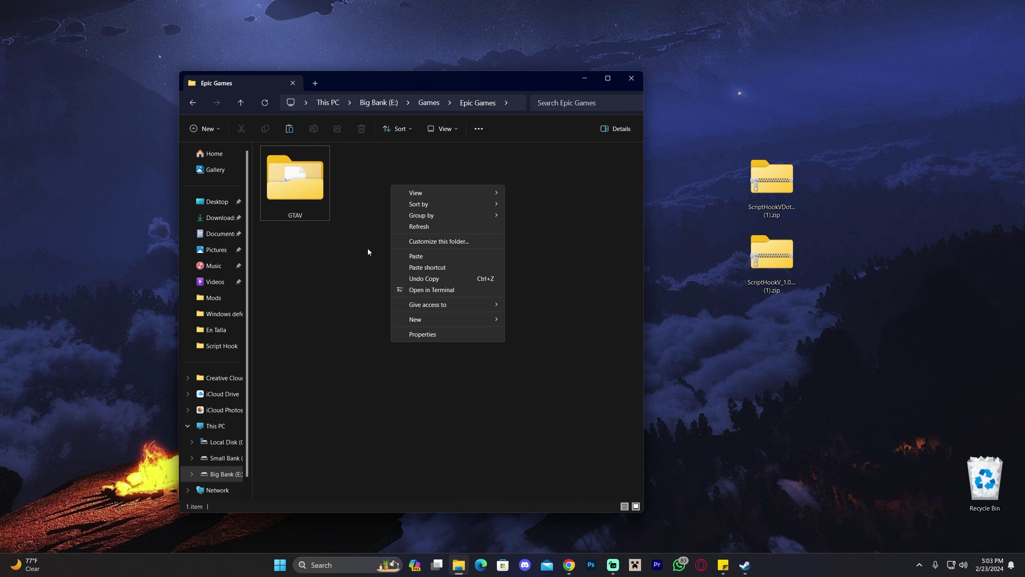
{"action": "left_click", "coordinate": [361, 204]}
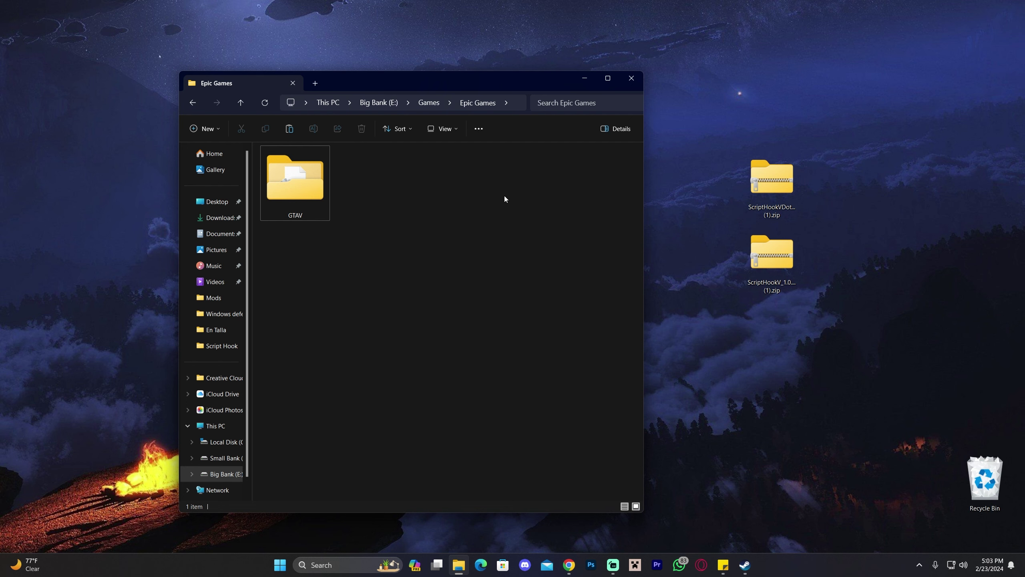
Reopen the GTAV folder, shift its window aside, and move the ScriptHookV_1.0.3095.0 zip closer to it.
{"action": "double_click", "coordinate": [295, 180]}
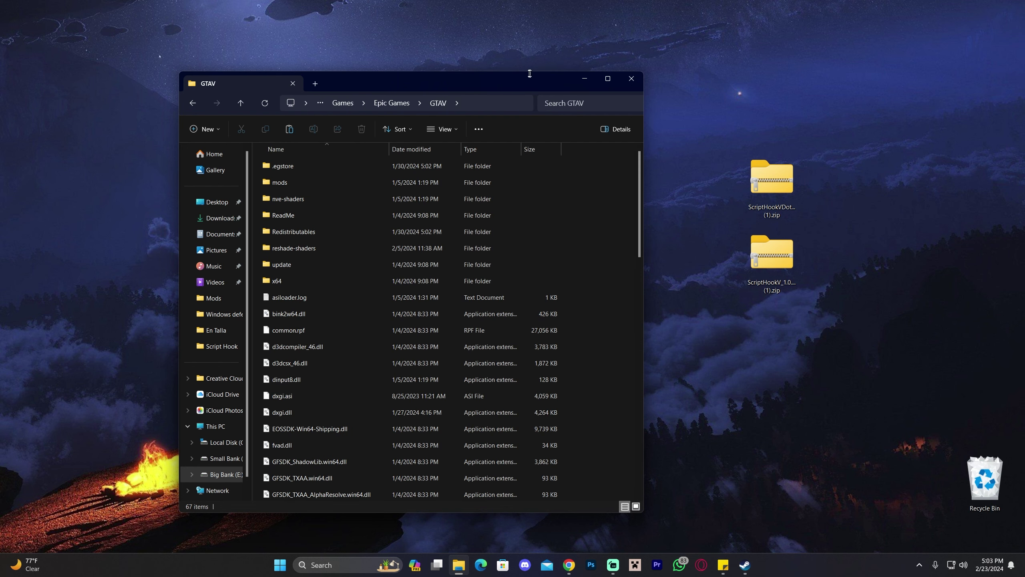
{"action": "left_click_drag", "start_coordinate": [530, 74], "coordinate": [530, 68]}
{"action": "left_click_drag", "start_coordinate": [462, 77], "coordinate": [382, 69]}
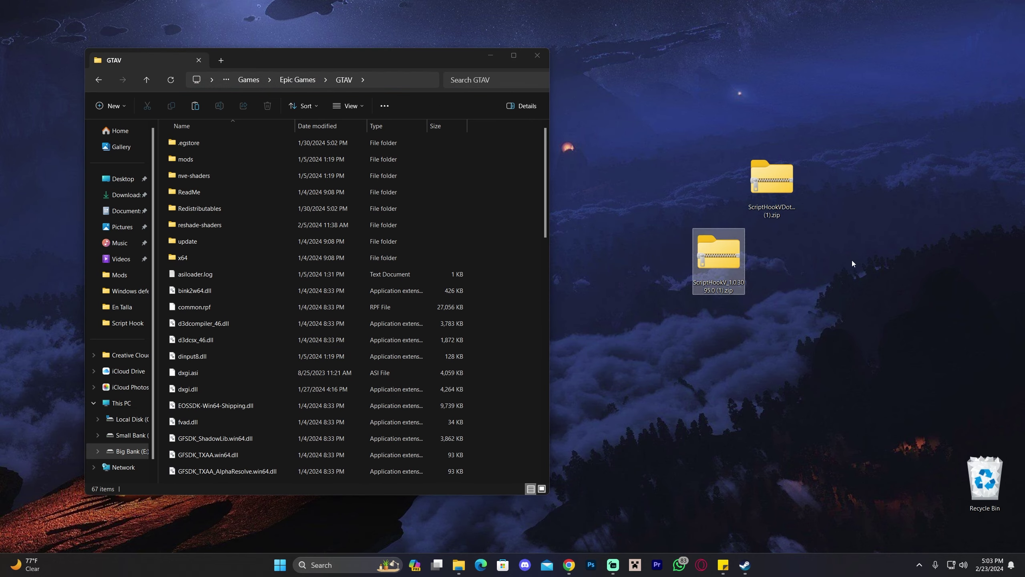
{"action": "left_click_drag", "start_coordinate": [736, 267], "coordinate": [682, 267]}
{"action": "left_click_drag", "start_coordinate": [732, 308], "coordinate": [639, 253]}
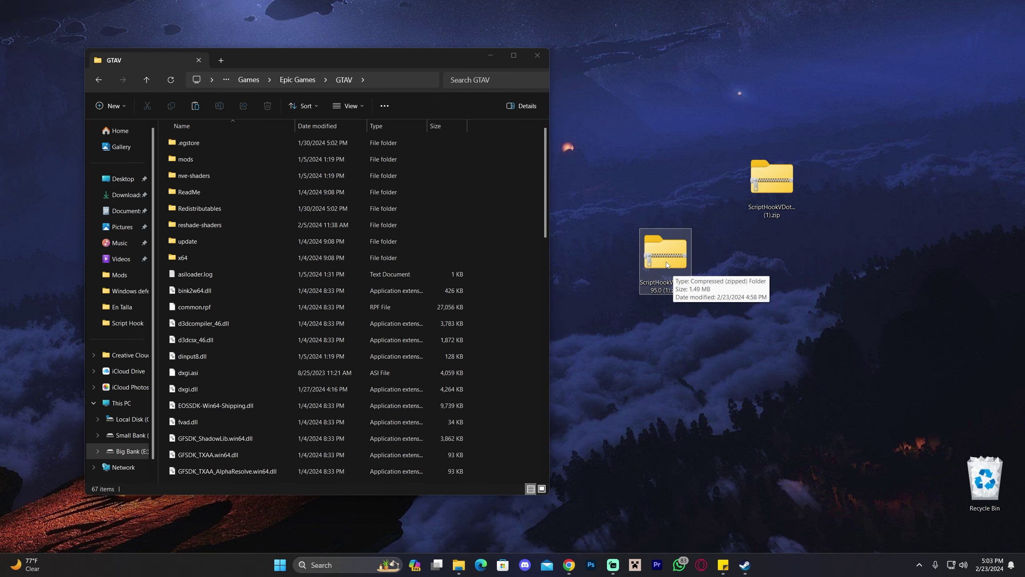
Open the ScriptHookV_1.0.3095.0 zip and place its window side by side with the GTAV folder.
{"action": "double_click", "coordinate": [663, 252]}
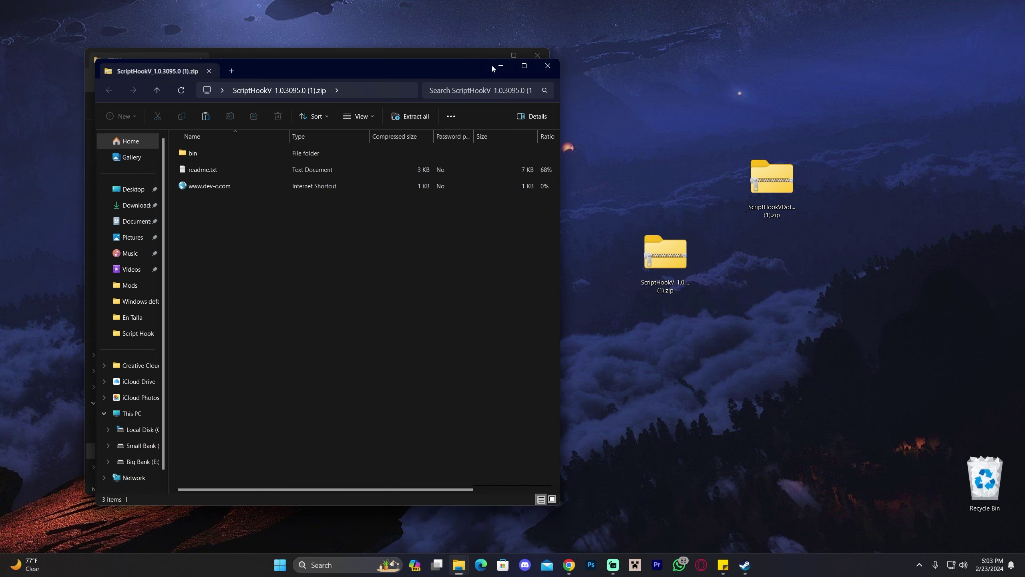
{"action": "left_click_drag", "start_coordinate": [491, 64], "coordinate": [784, 56]}
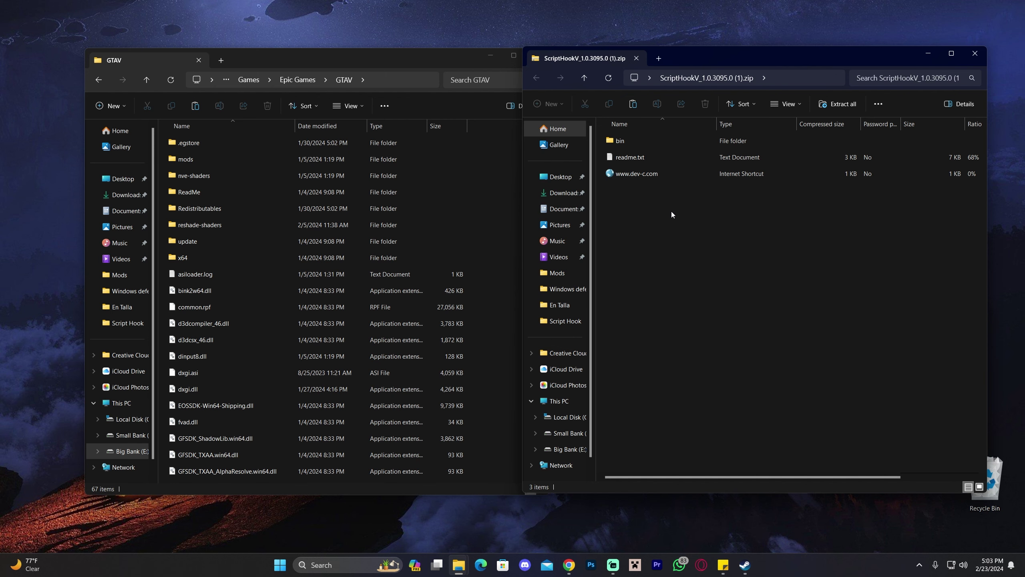
{"action": "double_click", "coordinate": [744, 56]}
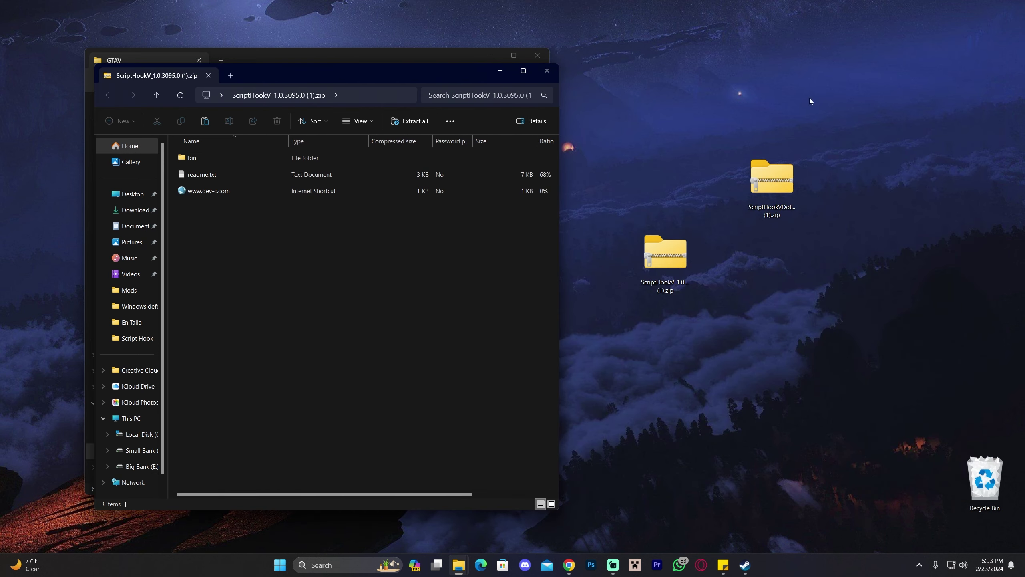
{"action": "left_click_drag", "start_coordinate": [809, 97], "coordinate": [639, 295]}
{"action": "left_click_drag", "start_coordinate": [424, 70], "coordinate": [879, 53]}
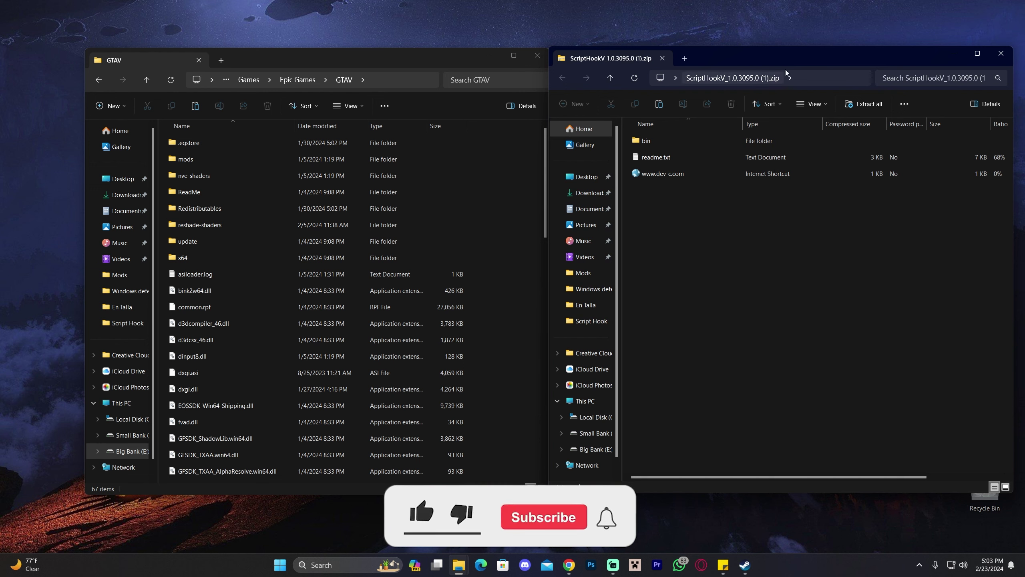
Copy dinput8.dll and ScriptHookV.dll from the zip's bin folder into the GTAV folder, replacing the existing dinput8.dll.
{"action": "double_click", "coordinate": [646, 141]}
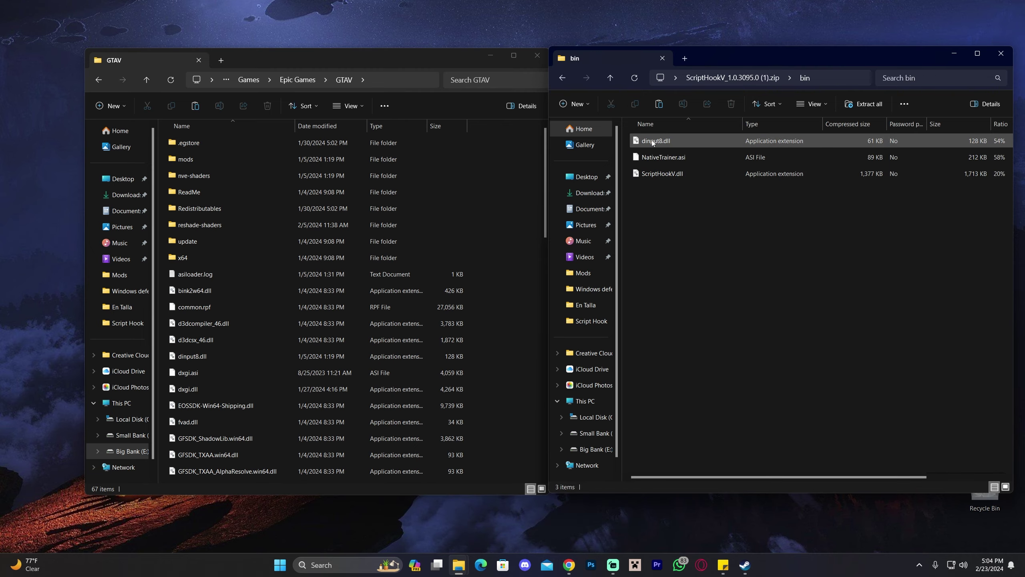
{"action": "left_click", "coordinate": [652, 140]}
{"action": "left_click", "coordinate": [662, 175], "text": "ctrl"}
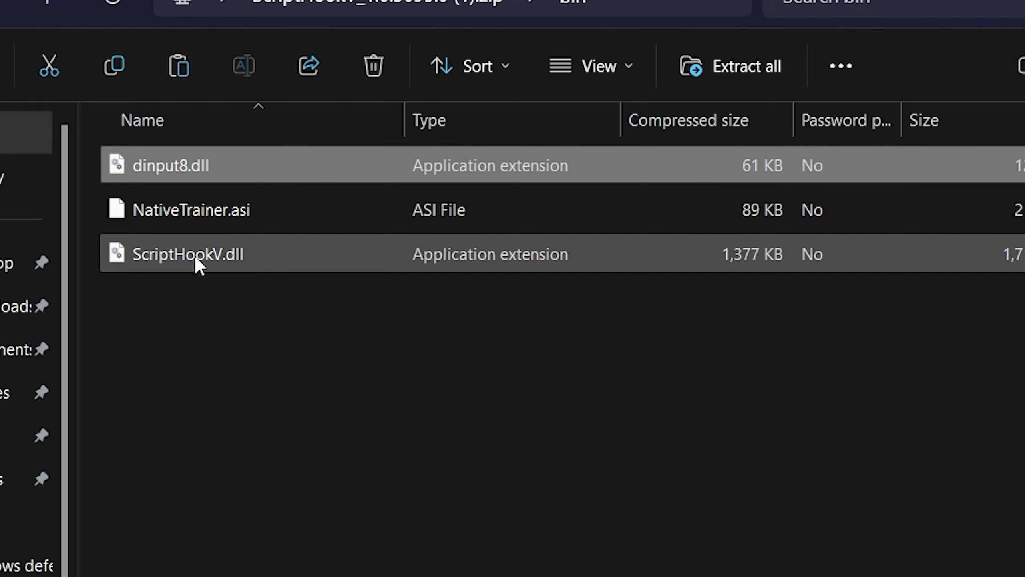
{"action": "left_click", "coordinate": [204, 171]}
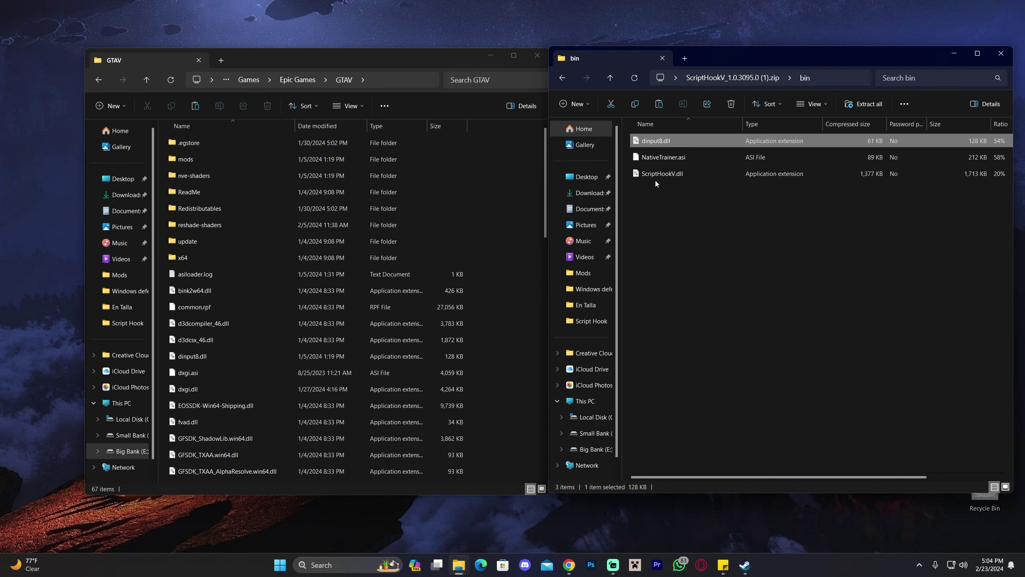
{"action": "left_click", "coordinate": [678, 174], "text": "ctrl"}
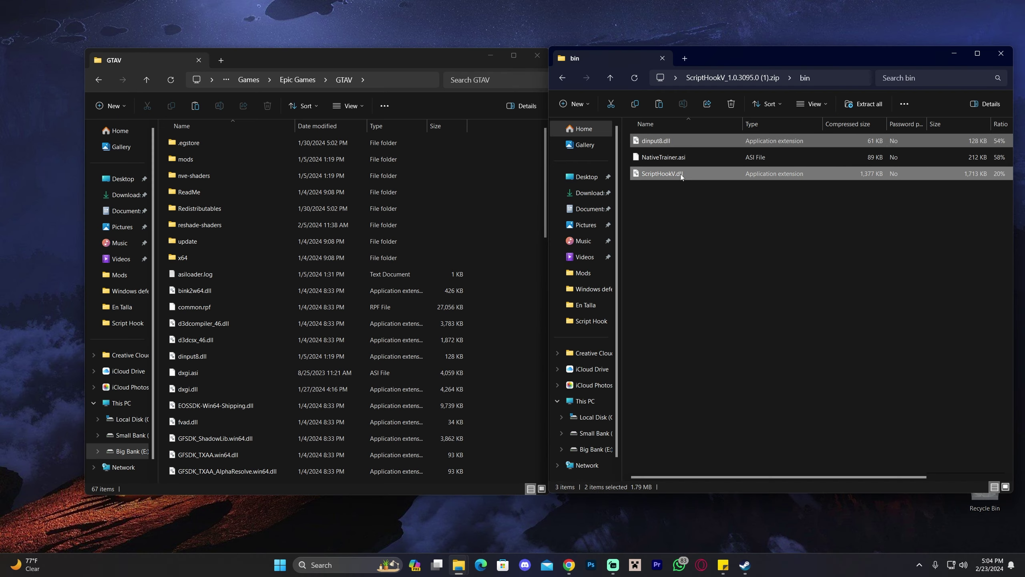
{"action": "left_click_drag", "start_coordinate": [683, 173], "coordinate": [503, 221]}
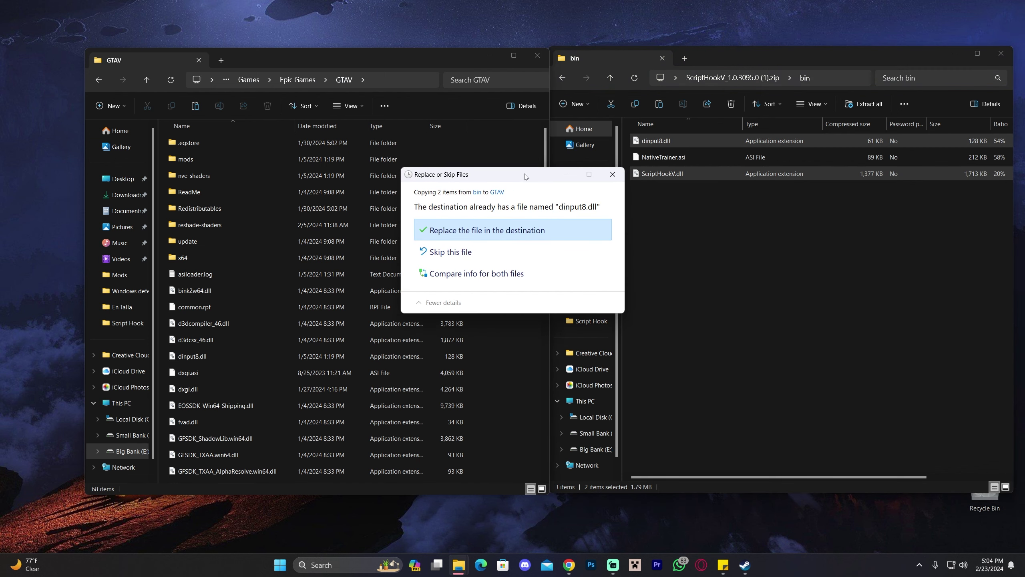
{"action": "left_click", "coordinate": [560, 241]}
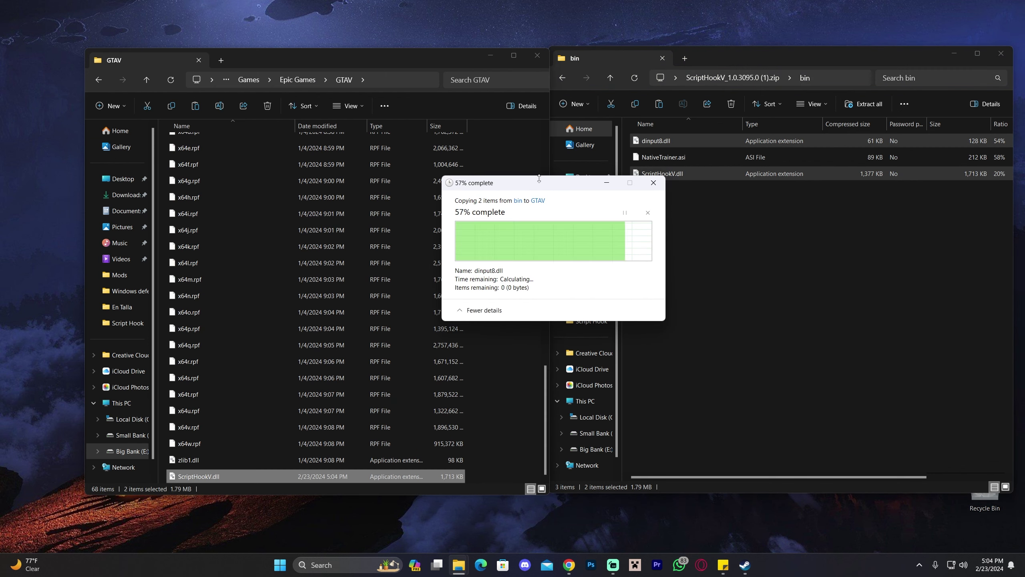
{"action": "left_click_drag", "start_coordinate": [501, 144], "coordinate": [505, 313]}
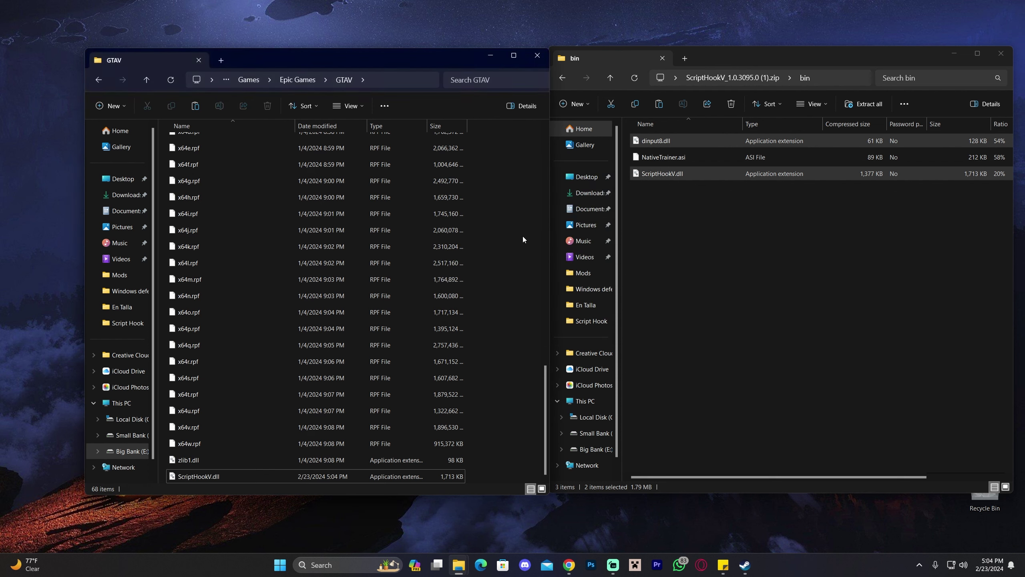
{"action": "scroll", "coordinate": [510, 245], "scroll_direction": "up", "scroll_amount": 6}
{"action": "left_click", "coordinate": [721, 222]}
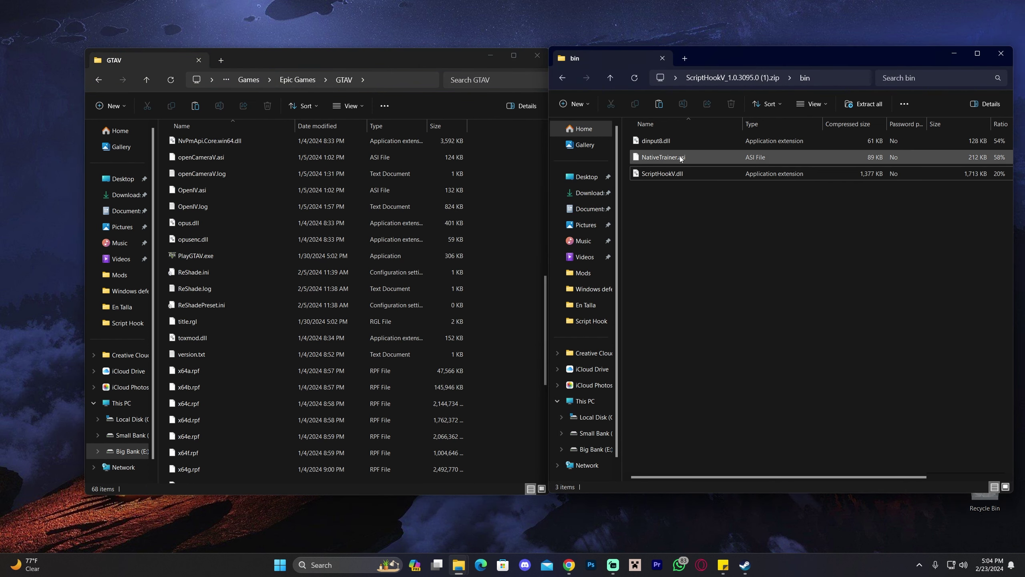
{"action": "left_click", "coordinate": [680, 158]}
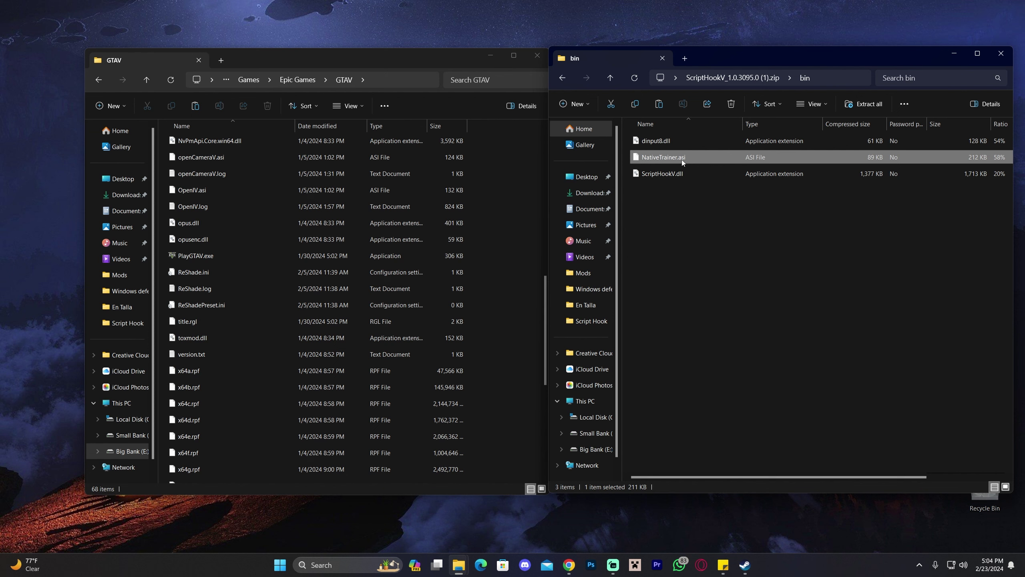
{"action": "left_click_drag", "start_coordinate": [522, 223], "coordinate": [513, 286]}
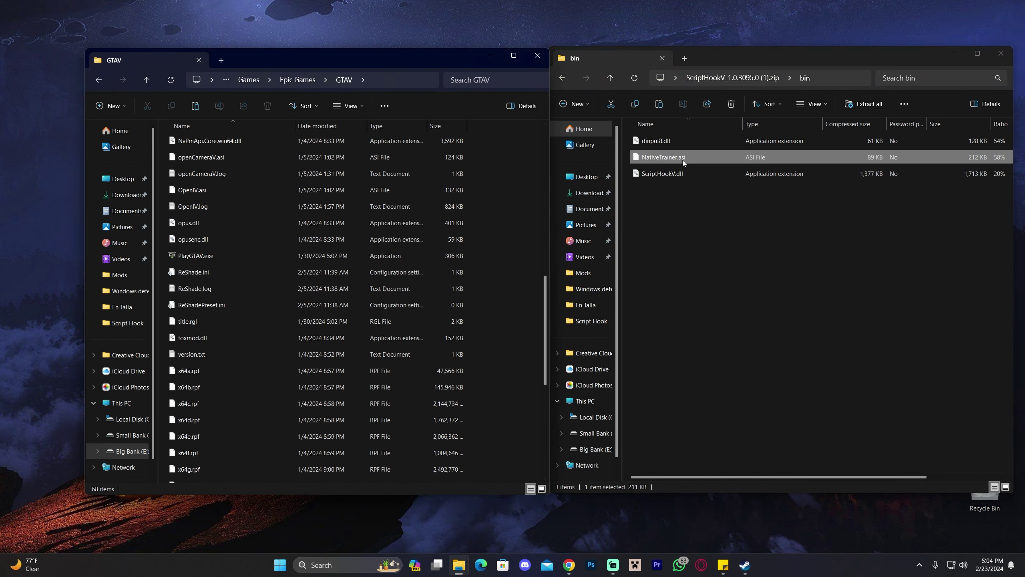
{"action": "left_click", "coordinate": [678, 160]}
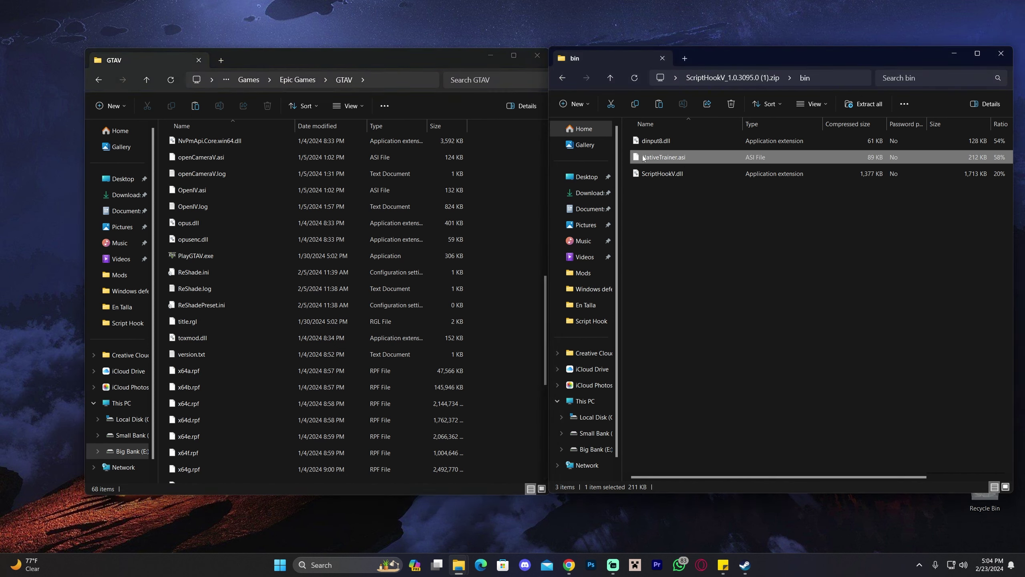
{"action": "left_click", "coordinate": [525, 178]}
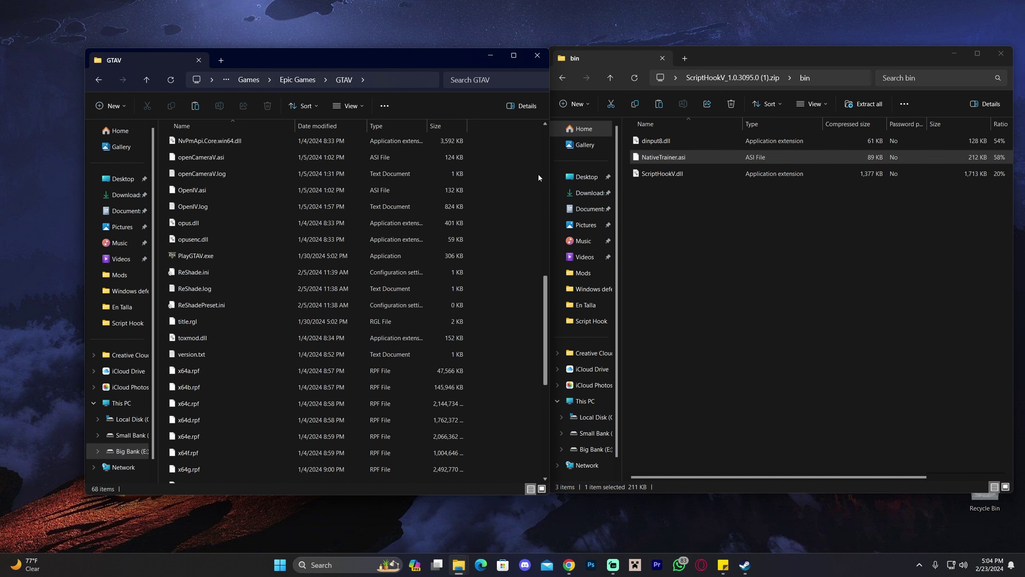
{"action": "left_click", "coordinate": [669, 156]}
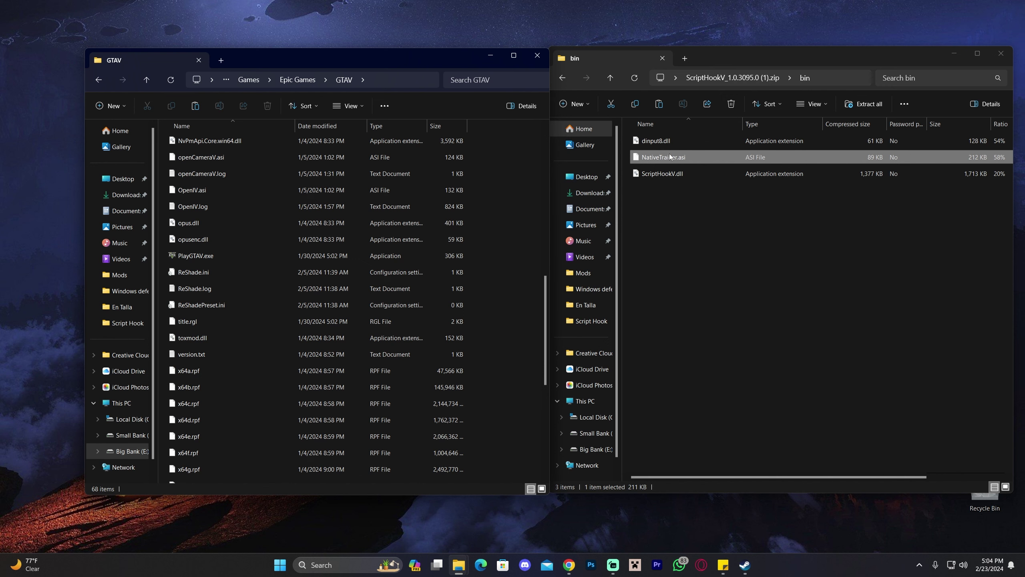
{"action": "left_click", "coordinate": [529, 176]}
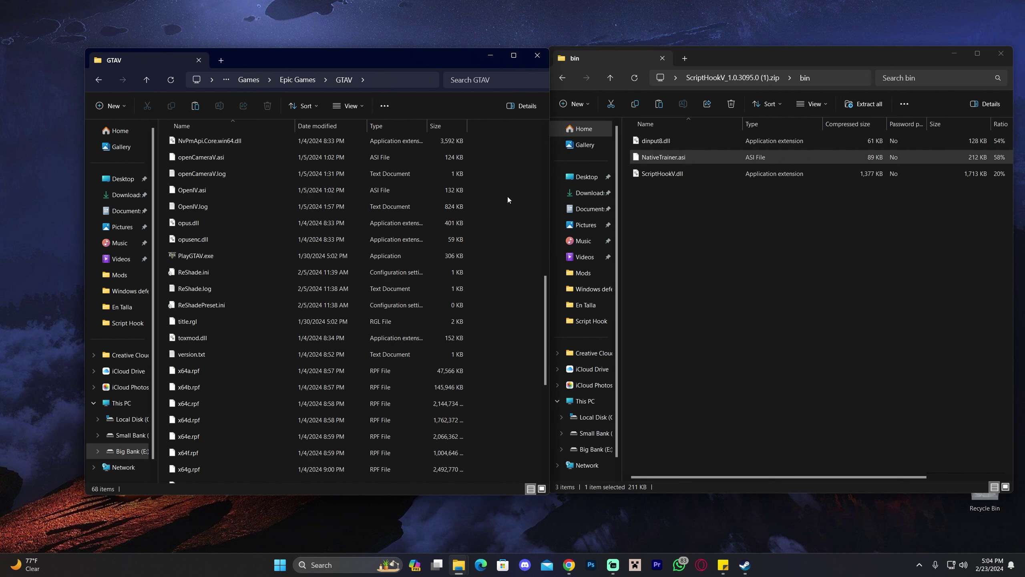
{"action": "left_click", "coordinate": [694, 158]}
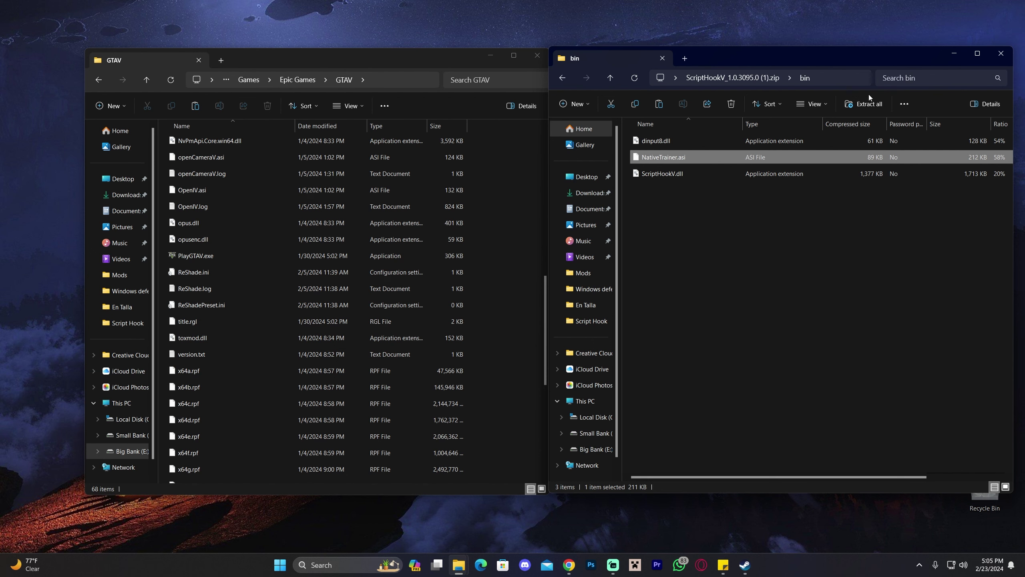
{"action": "left_click", "coordinate": [697, 196]}
{"action": "left_click", "coordinate": [674, 159]}
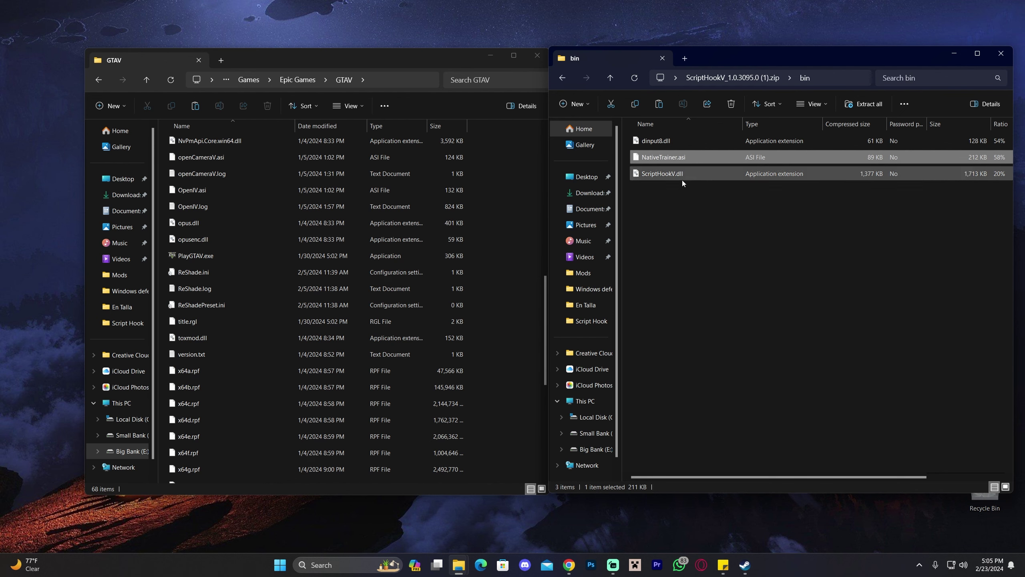
{"action": "left_click", "coordinate": [683, 190]}
{"action": "left_click", "coordinate": [676, 141], "text": "ctrl"}
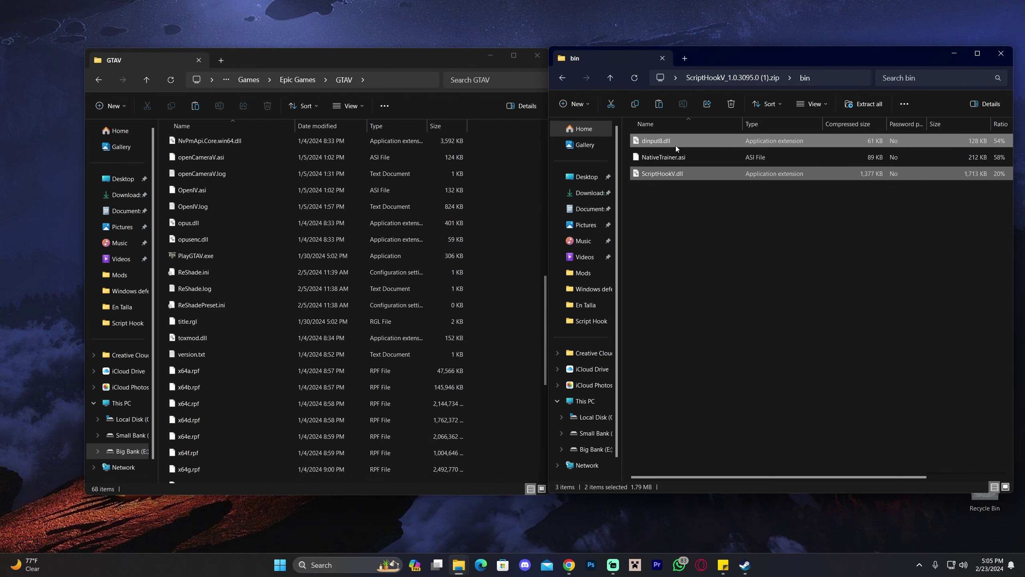
Close the bin folder window and delete the ScriptHookV_1.0.3095.0 zip from the desktop.
{"action": "left_click", "coordinate": [1001, 53]}
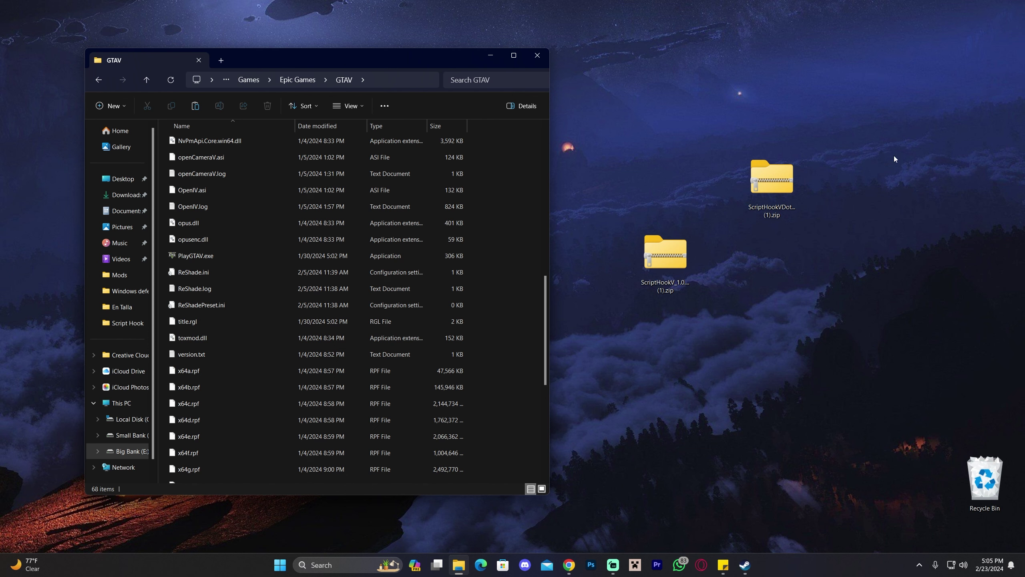
{"action": "left_click", "coordinate": [666, 258]}
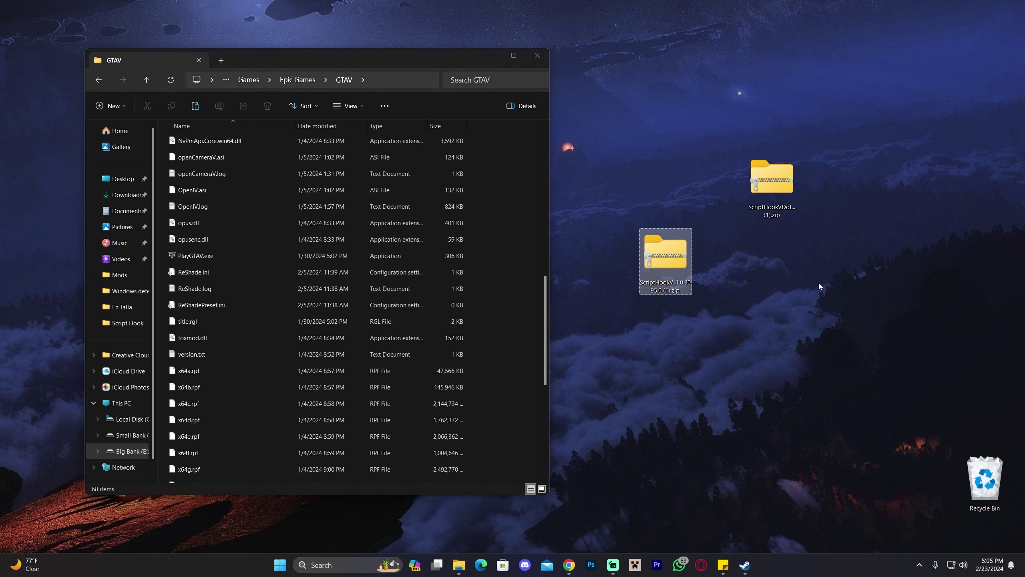
{"action": "key", "text": "Delete"}
Move the ScriptHookVDotNet zip closer to the GTAV folder window and open it.
{"action": "left_click_drag", "start_coordinate": [775, 205], "coordinate": [750, 201]}
{"action": "left_click", "coordinate": [799, 182]}
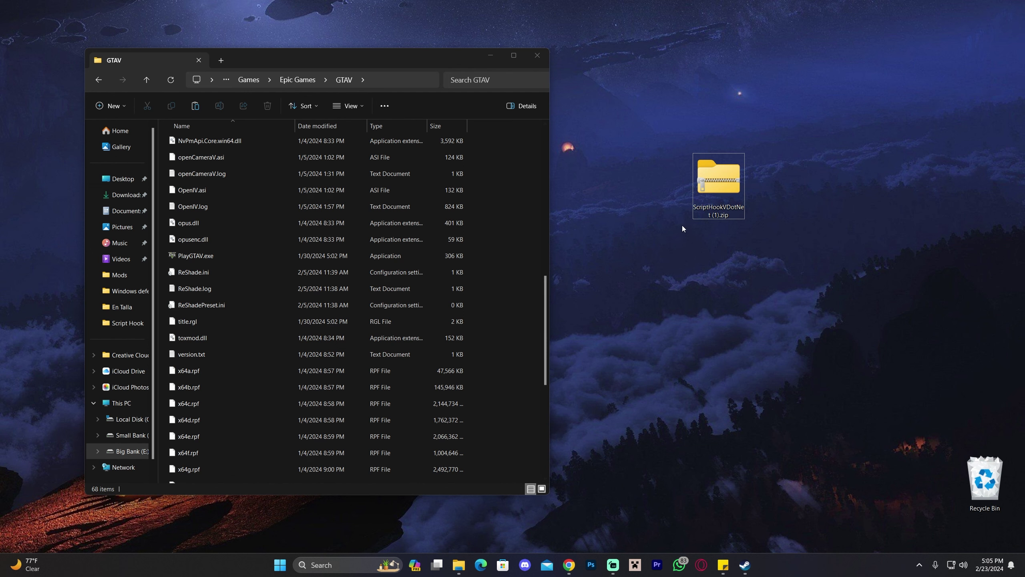
{"action": "double_click", "coordinate": [717, 183]}
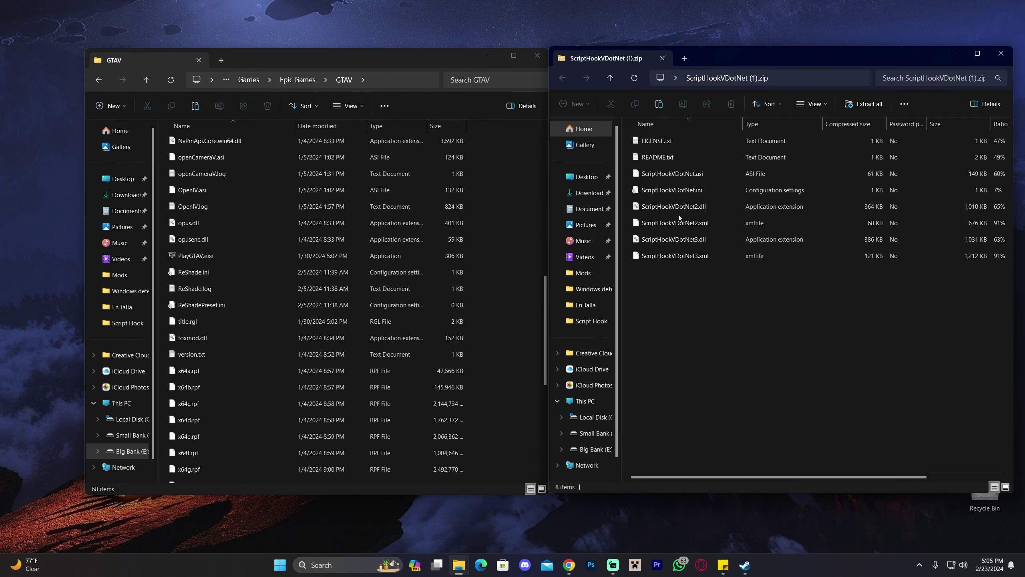
Copy the six ScriptHookVDotNet files (.asi, .ini, .dll and .xml) into the GTAV folder, leaving out LICENSE.txt and README.txt.
{"action": "left_click_drag", "start_coordinate": [714, 299], "coordinate": [678, 175]}
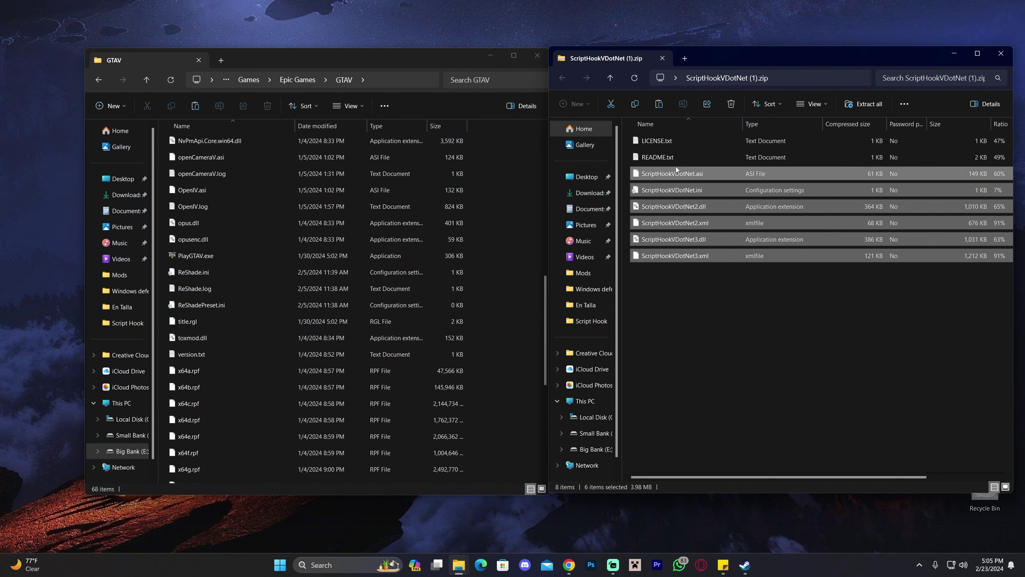
{"action": "left_click_drag", "start_coordinate": [725, 307], "coordinate": [525, 203]}
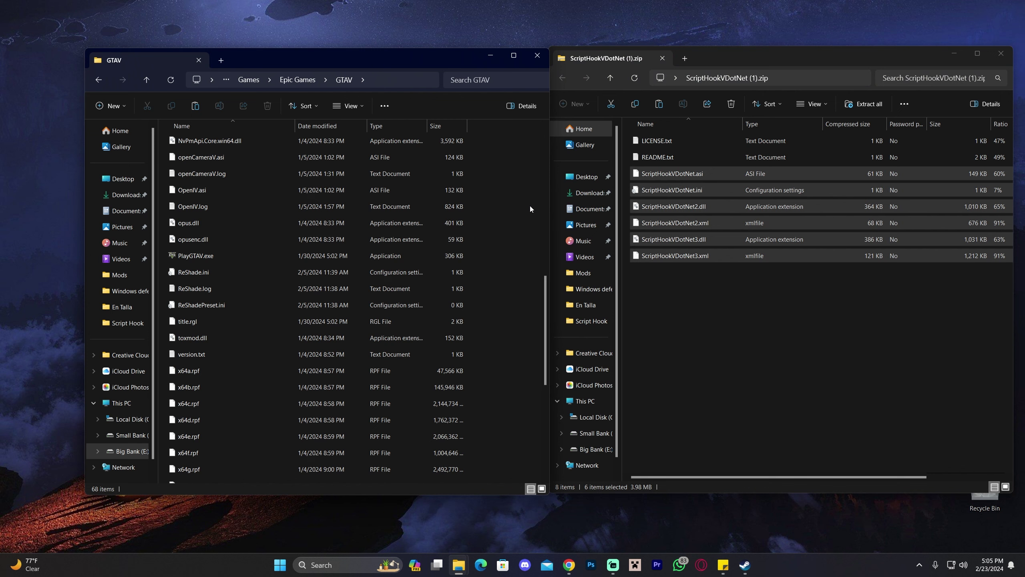
{"action": "left_click", "coordinate": [737, 351]}
Close the zip and GTAV folder windows and delete the ScriptHookVDotNet zip from the desktop.
{"action": "left_click", "coordinate": [1001, 53]}
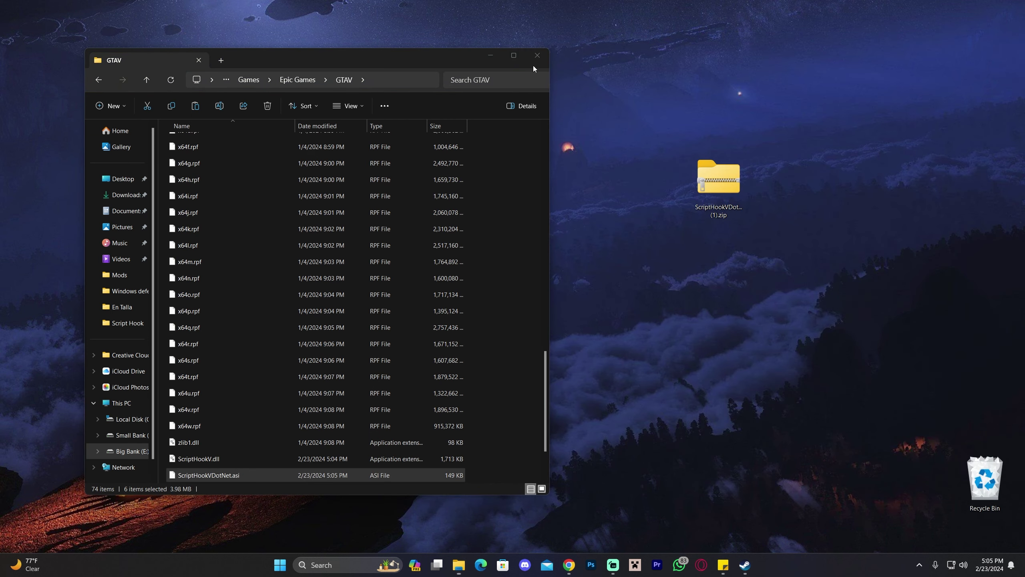
{"action": "left_click", "coordinate": [537, 56]}
{"action": "left_click_drag", "start_coordinate": [642, 137], "coordinate": [778, 243]}
{"action": "key", "text": "Delete"}
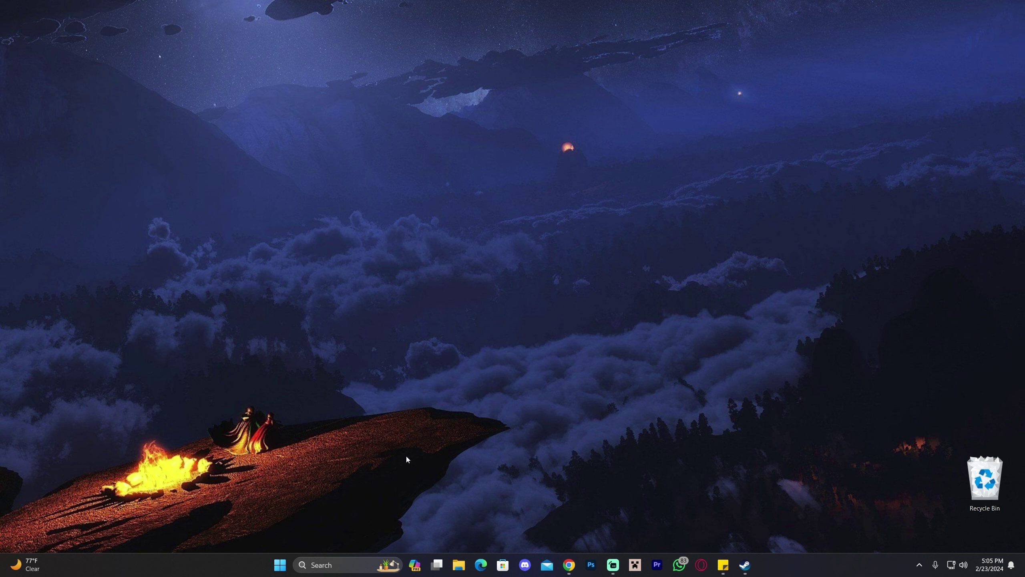